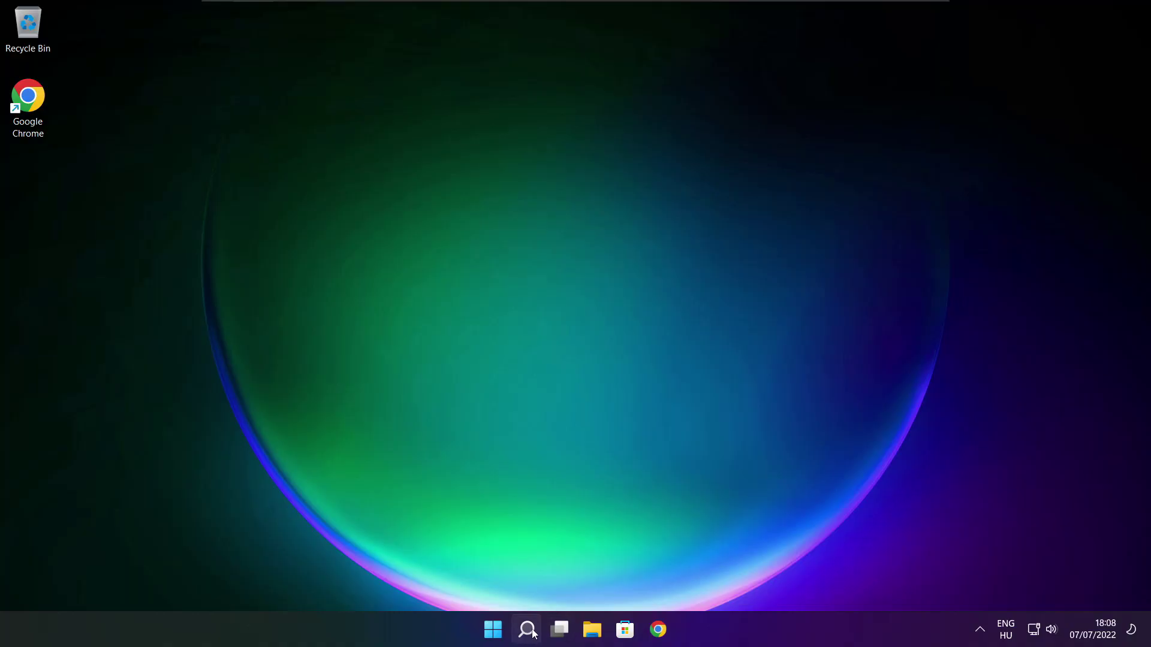
- Search for 'device manager' and open Device Manager from the best match
click(532, 635)
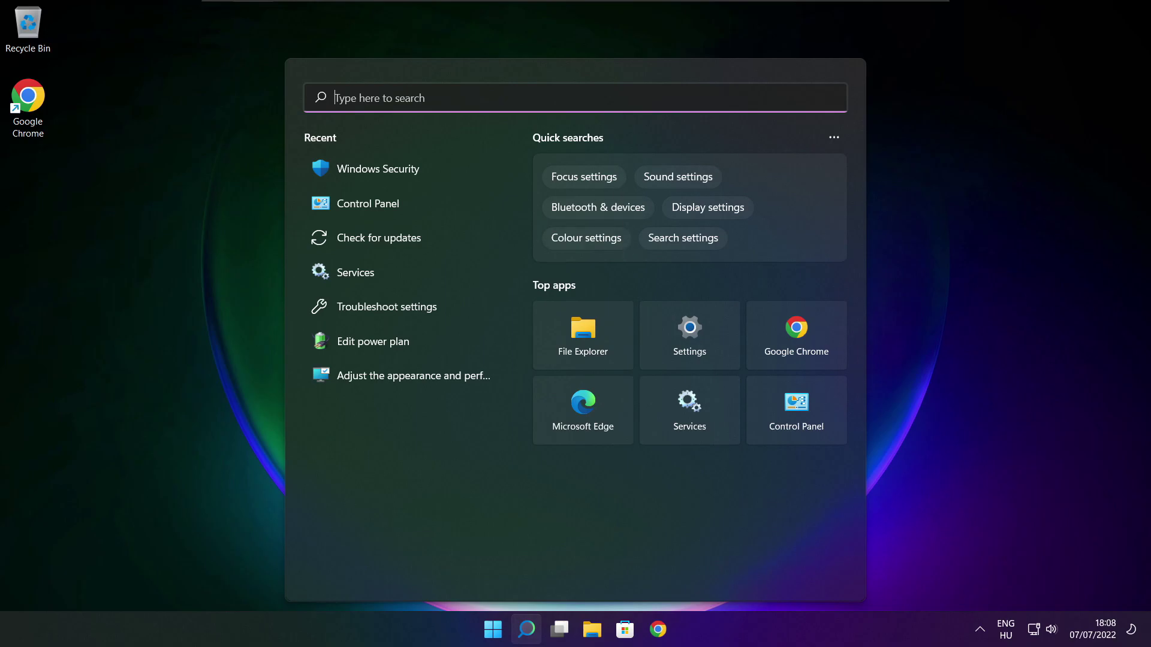
text(devic)
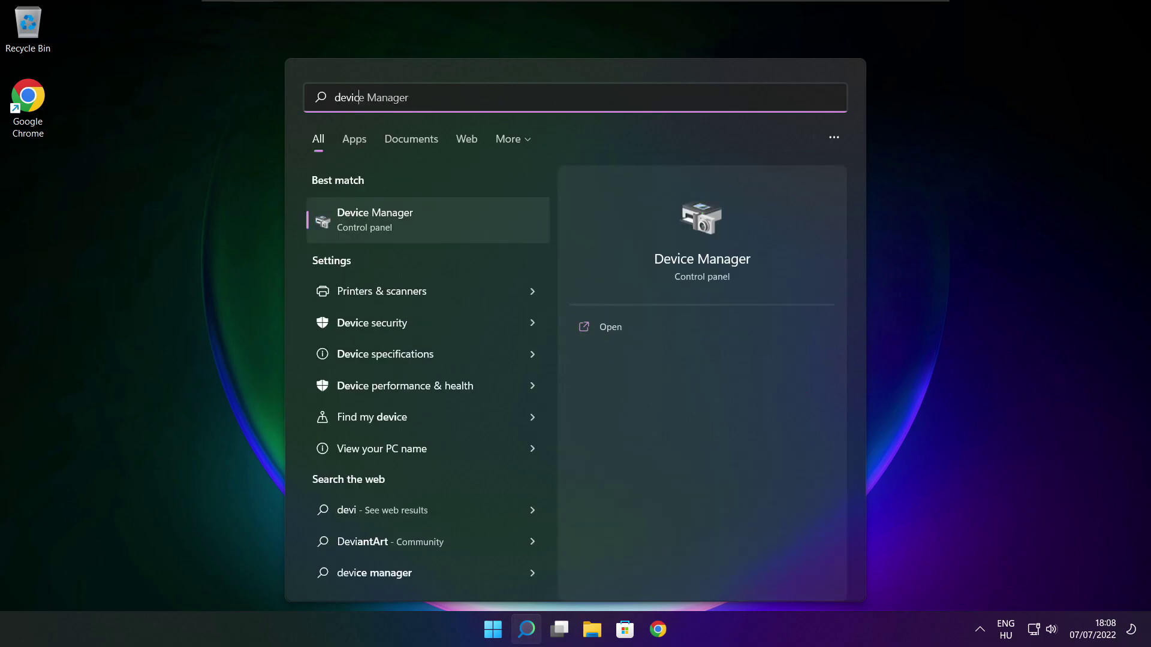
text(e mana)
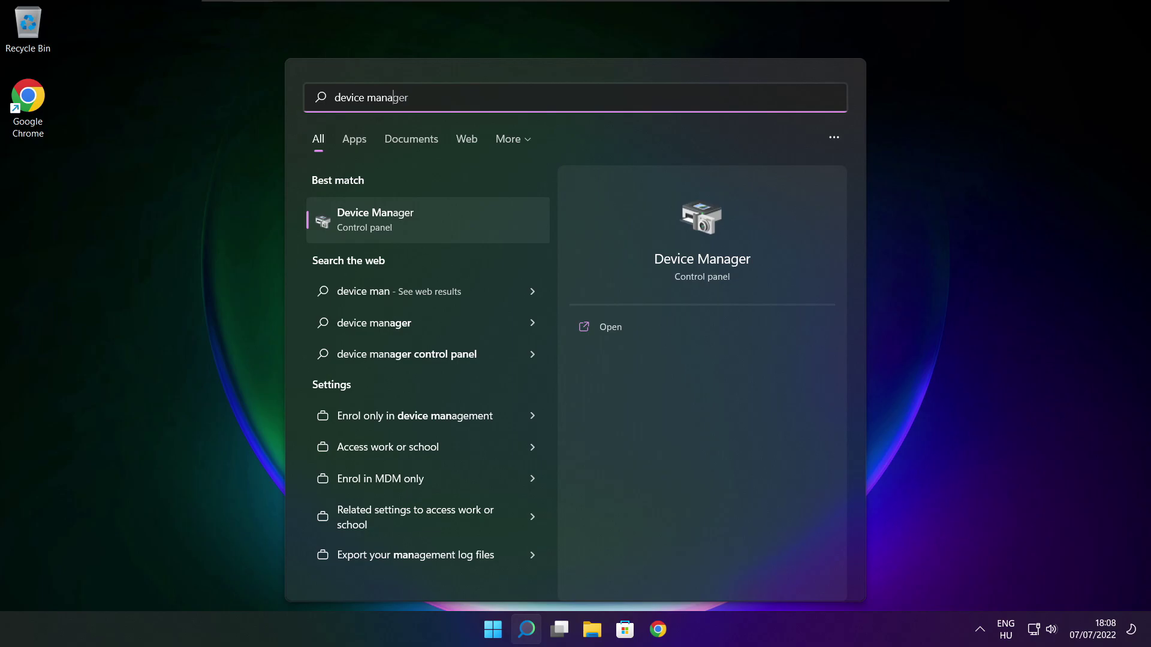
text(ger)
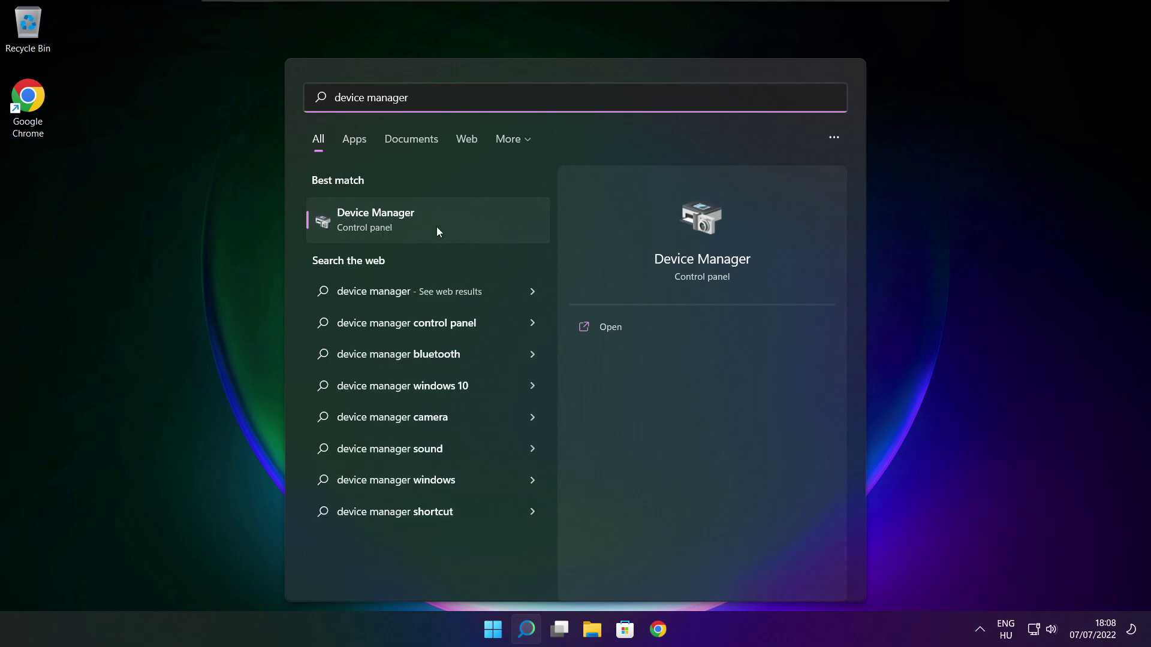
click(472, 225)
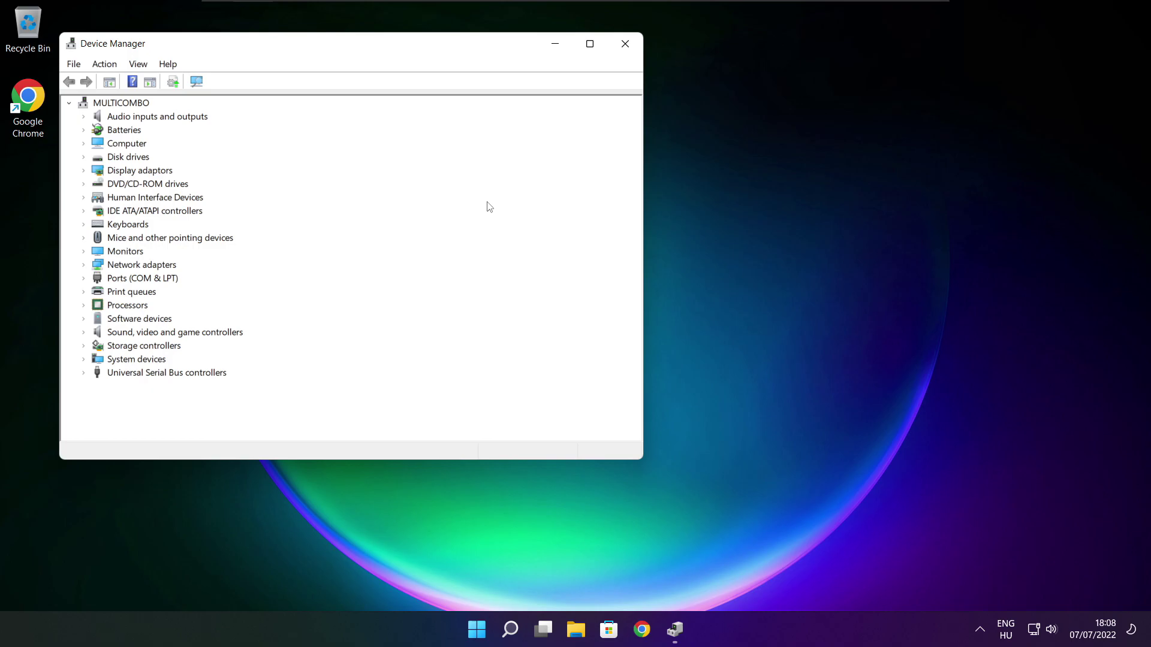
- Maximise Device Manager and auto-search for a newer VMware SVGA 3D driver; best driver already installed
click(590, 44)
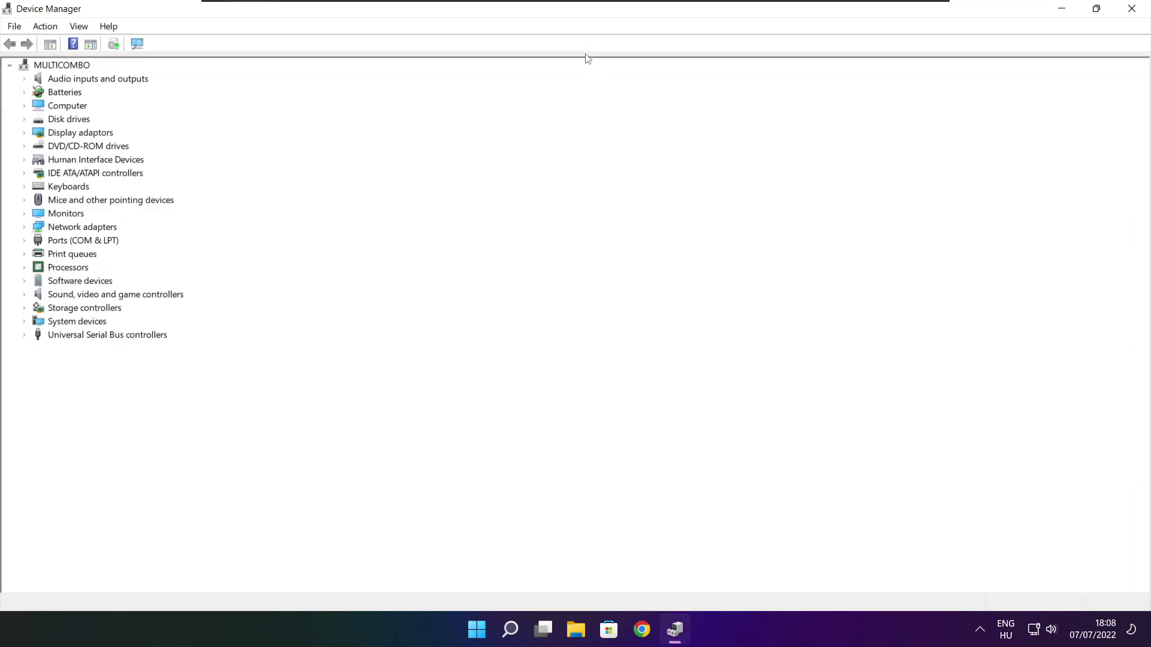
click(67, 134)
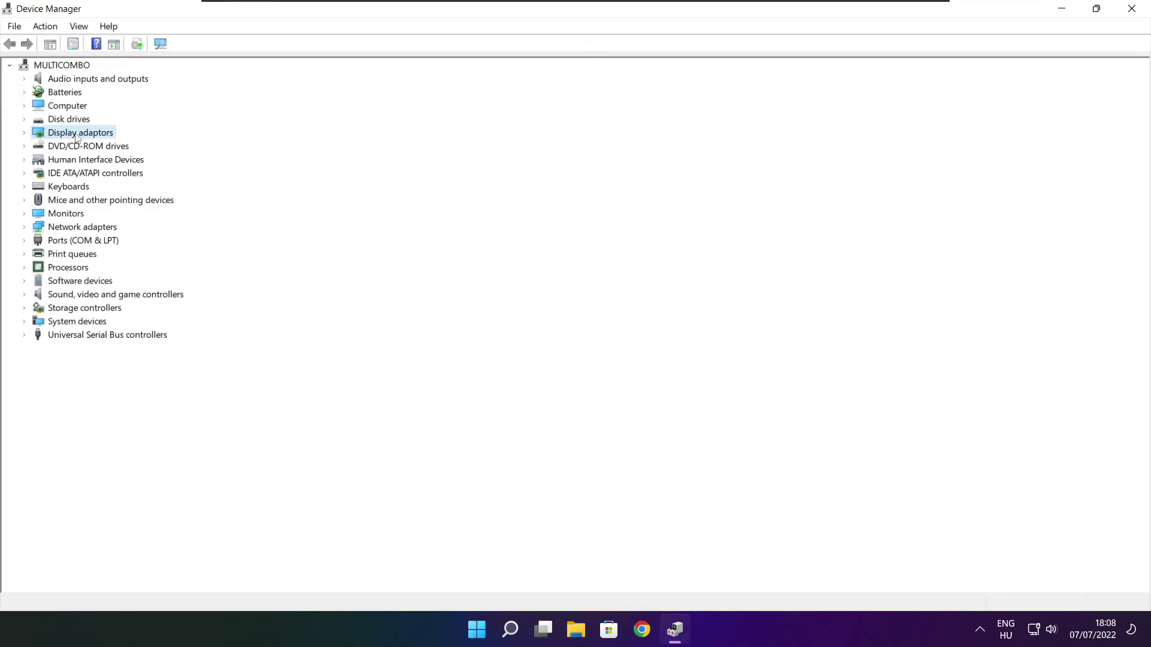
click(24, 134)
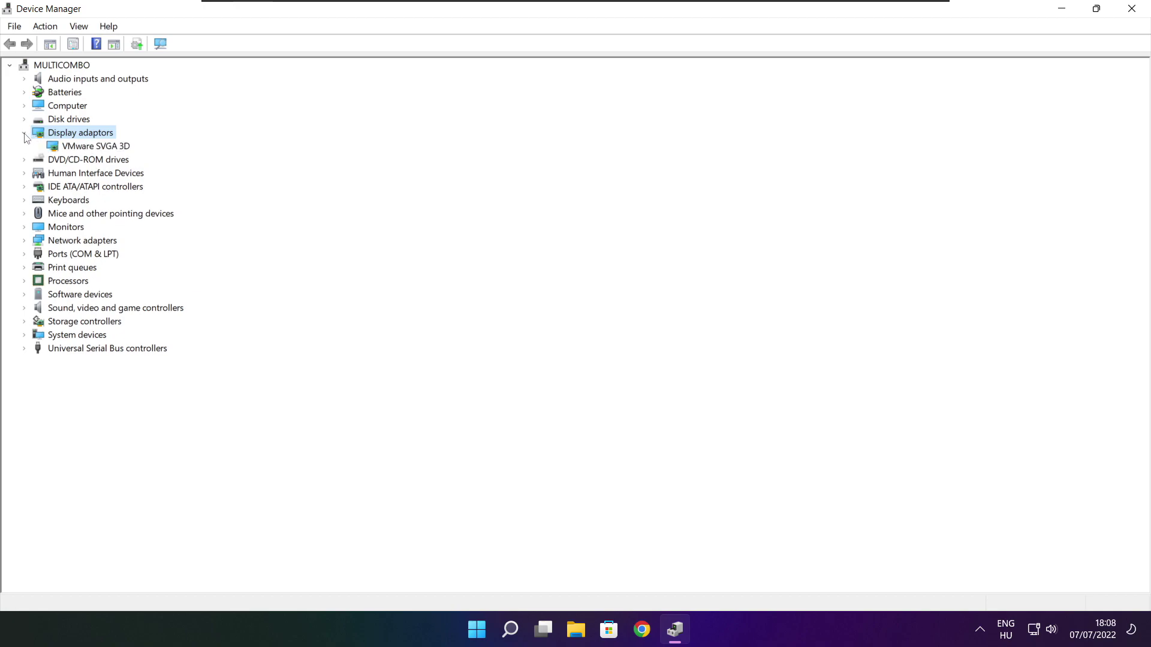
click(60, 148)
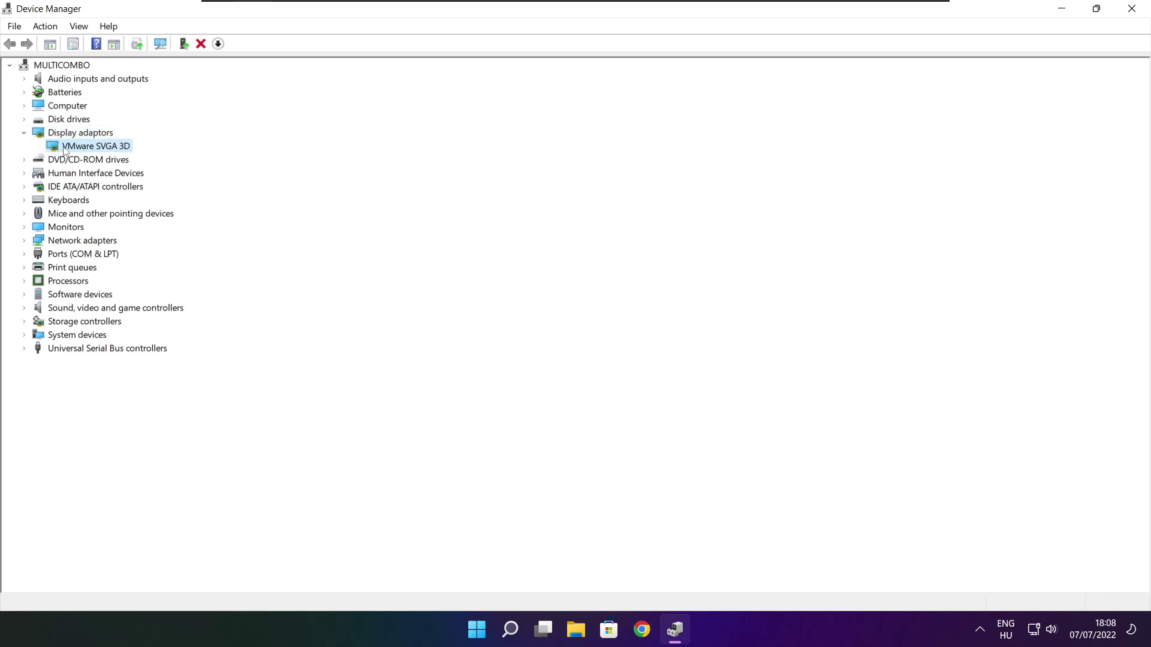
right_click(82, 146)
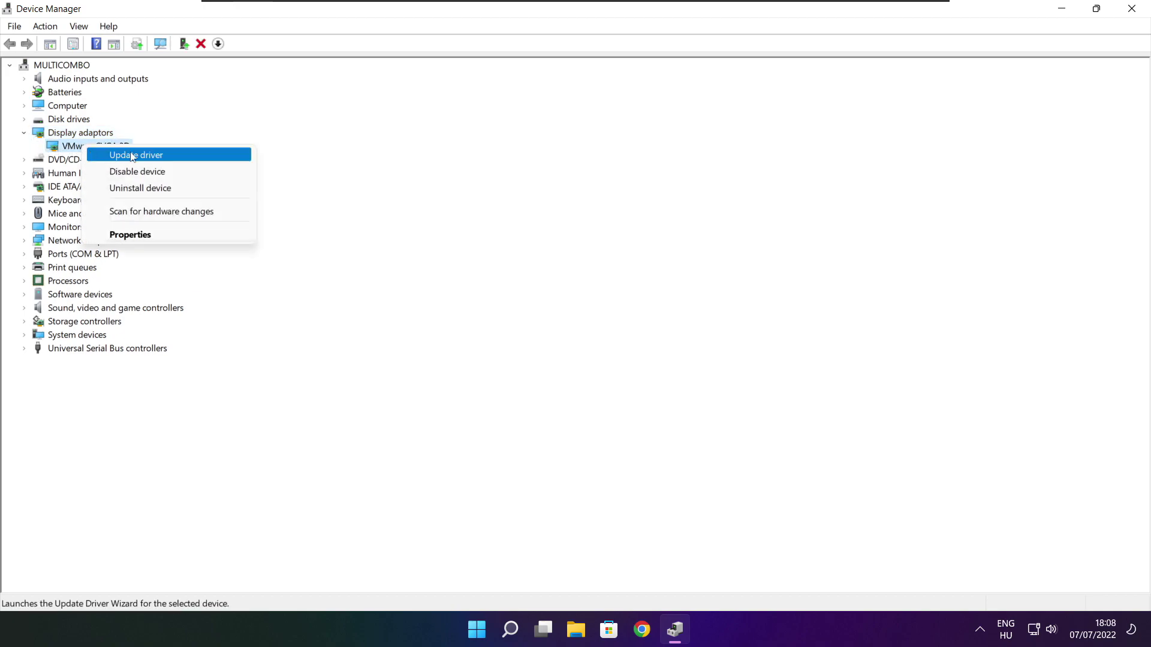
click(161, 155)
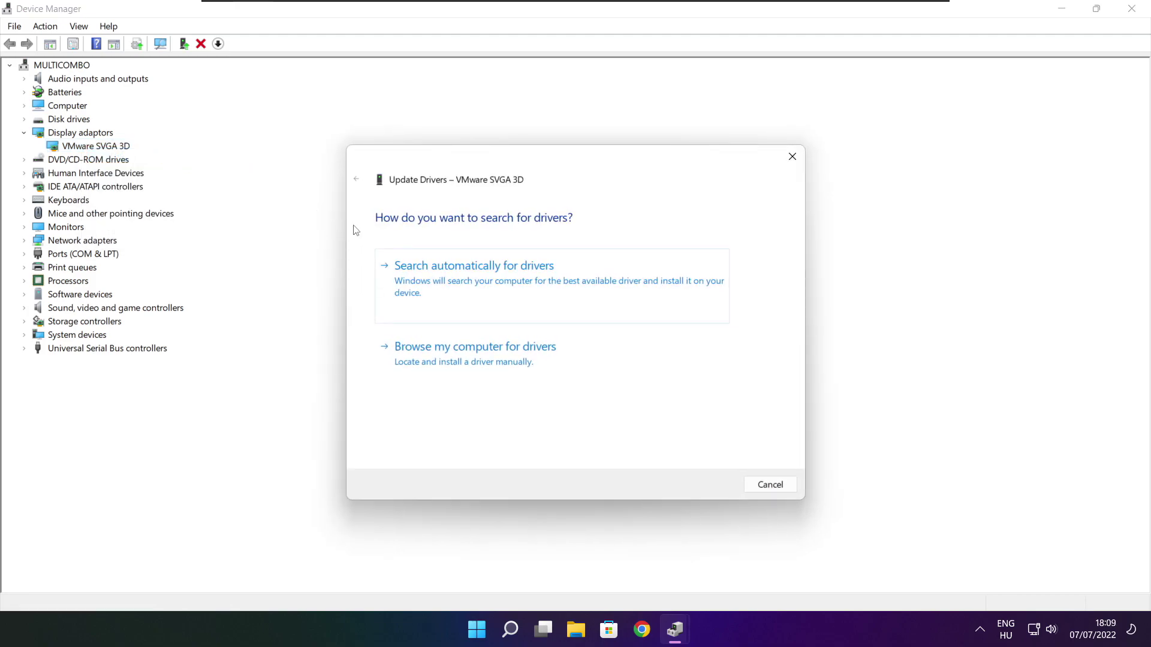
click(530, 289)
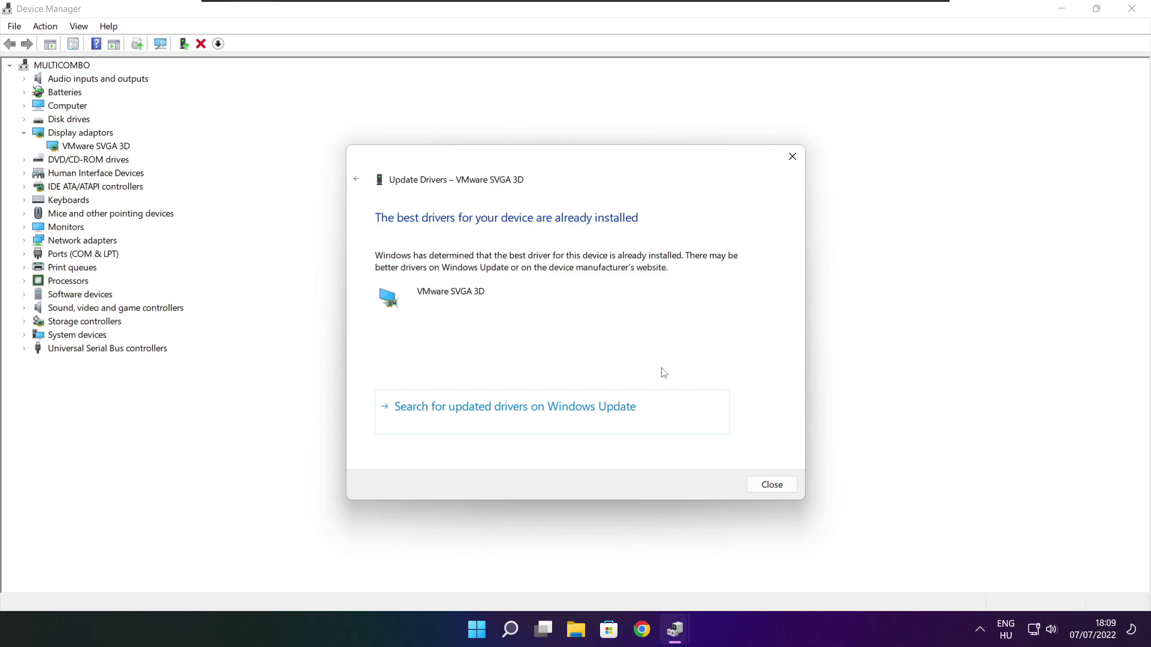
click(771, 485)
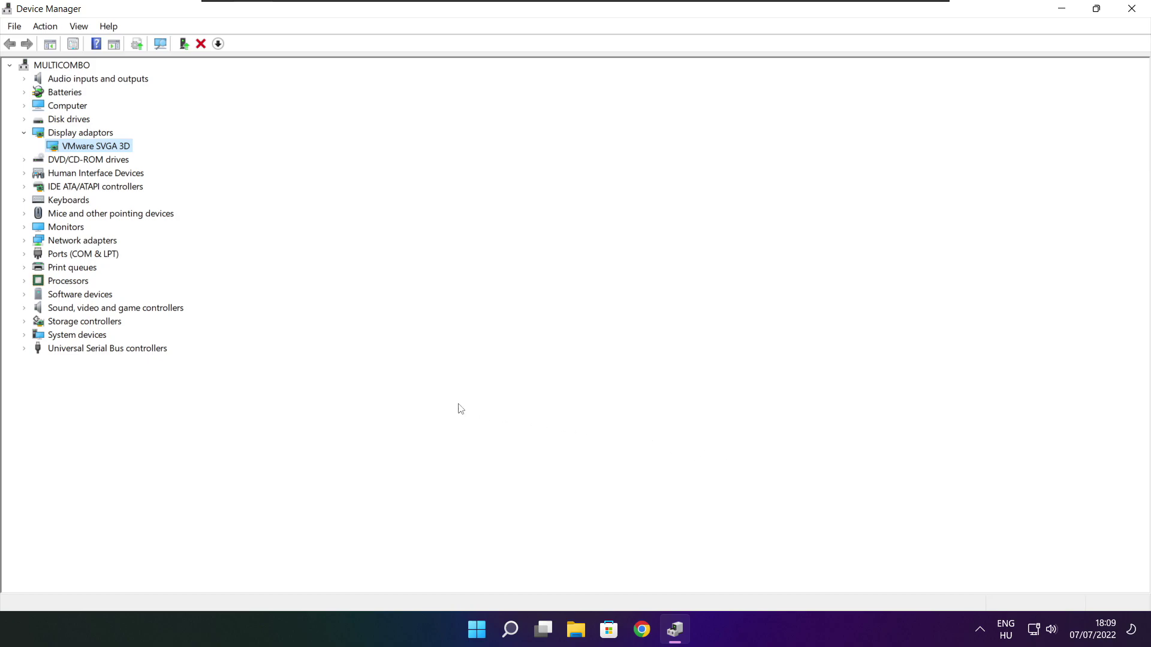
click(33, 310)
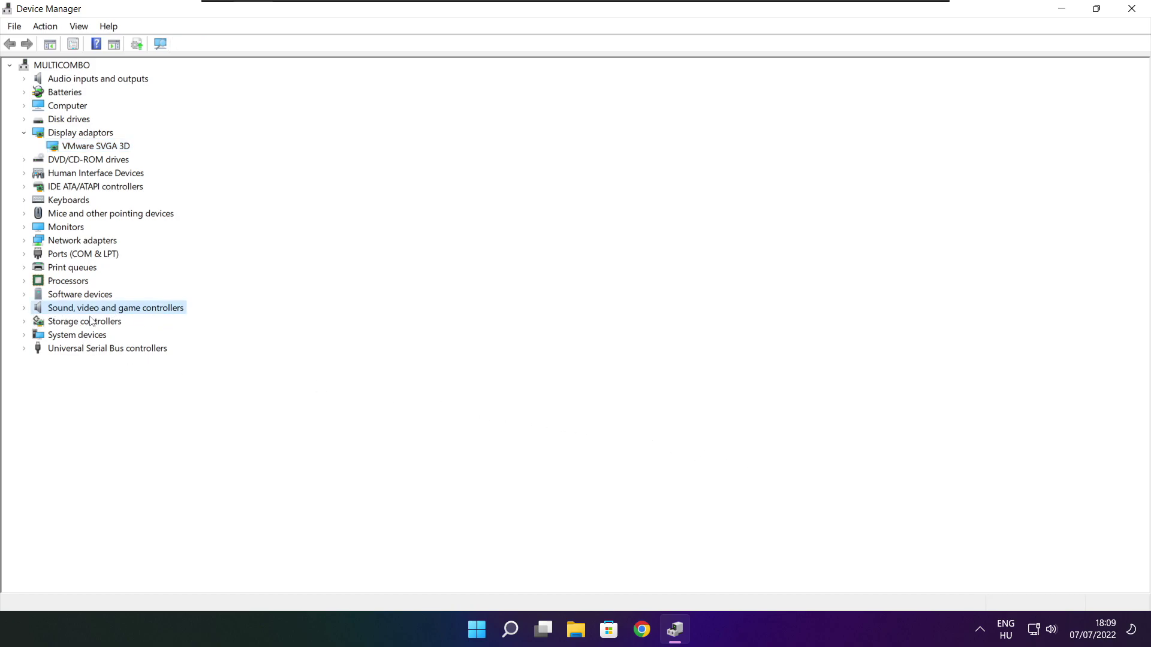
- Auto-search for a newer High Definition Audio Device driver, find it current, then close Device Manager
click(24, 309)
click(109, 324)
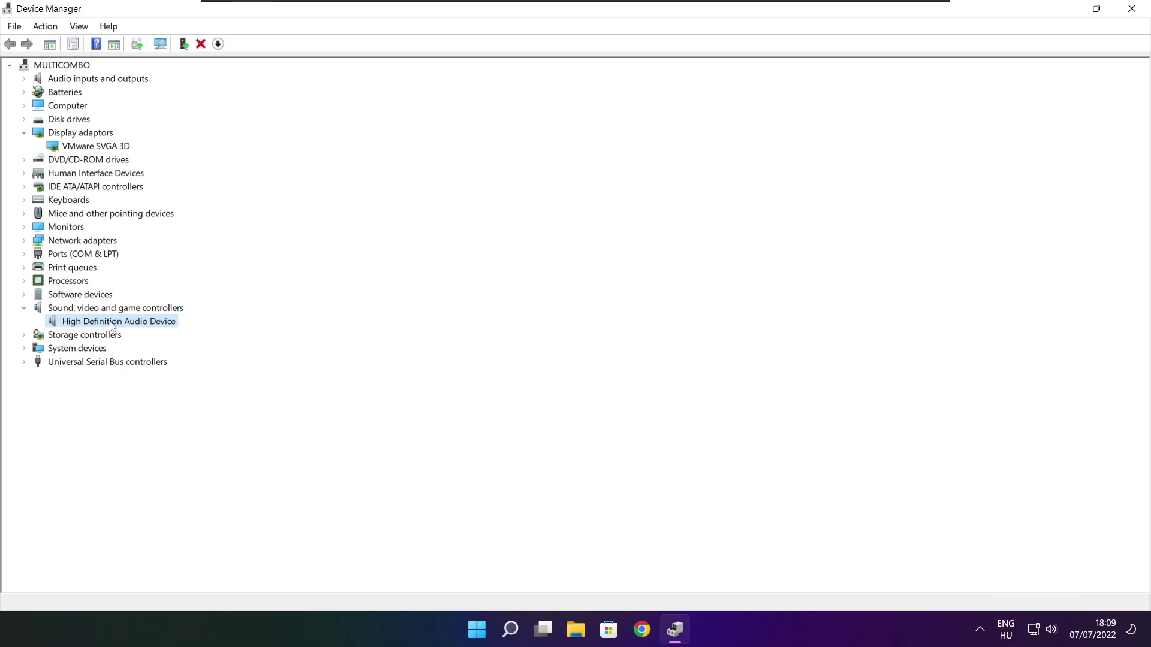
right_click(111, 325)
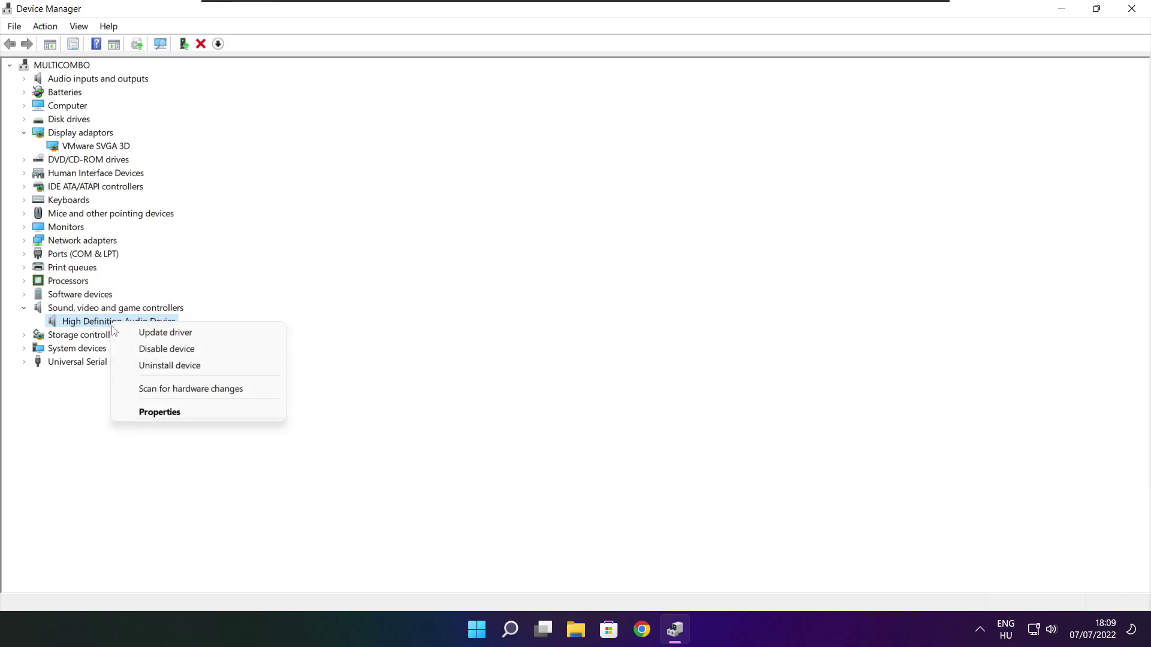
click(224, 339)
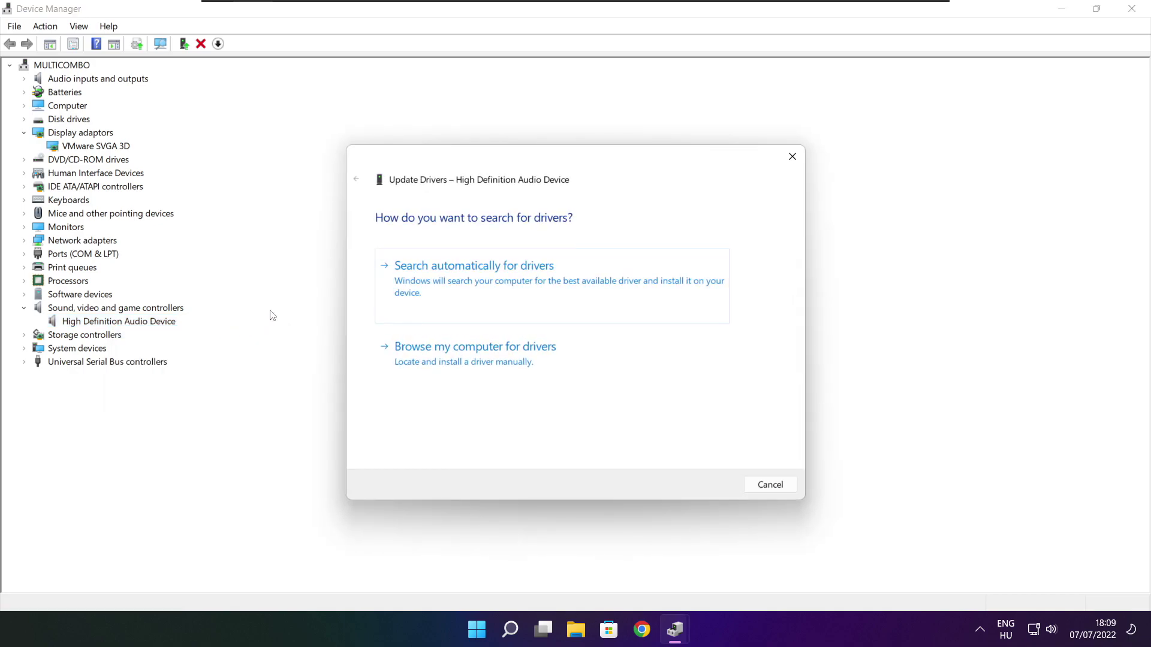
click(499, 284)
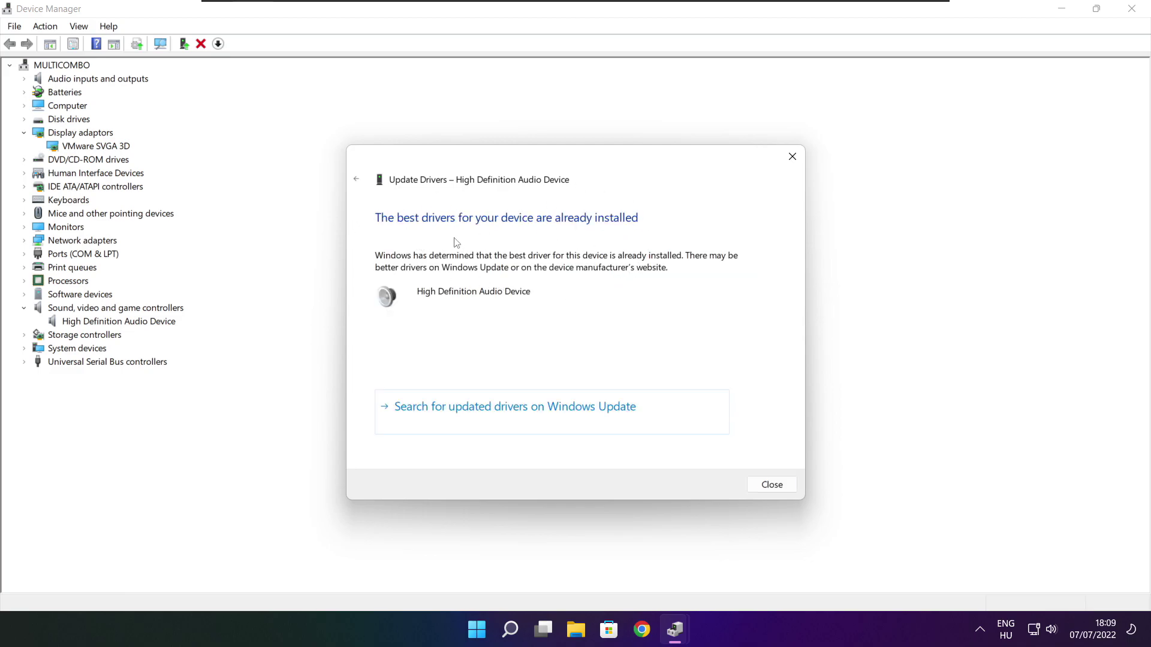
click(772, 487)
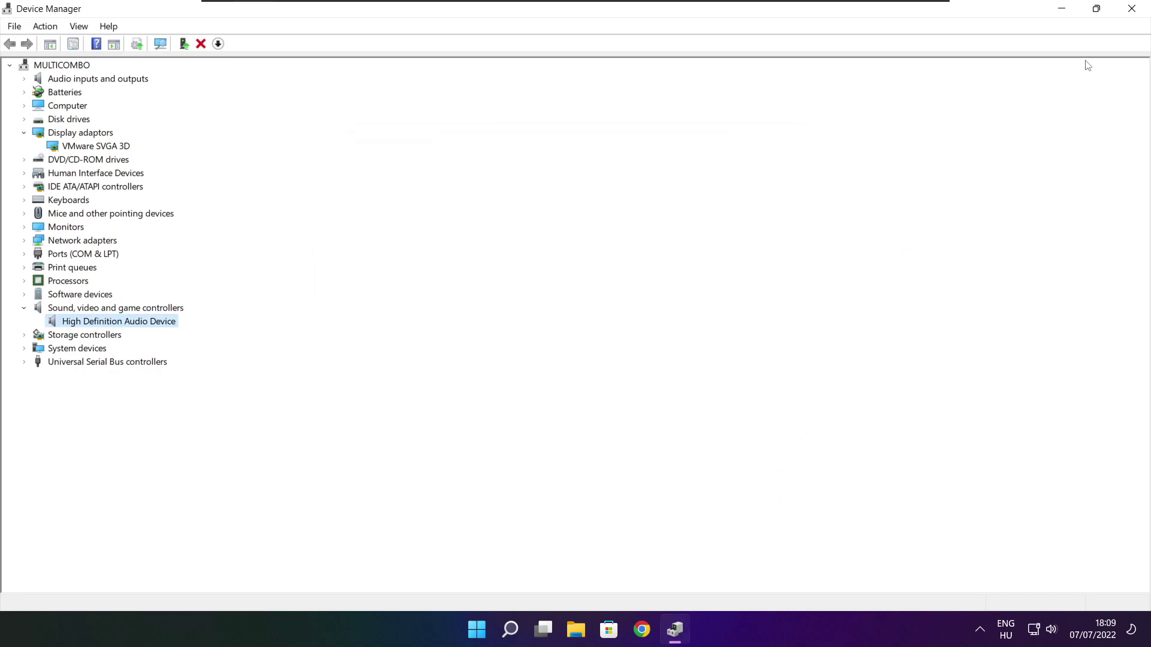
click(1132, 9)
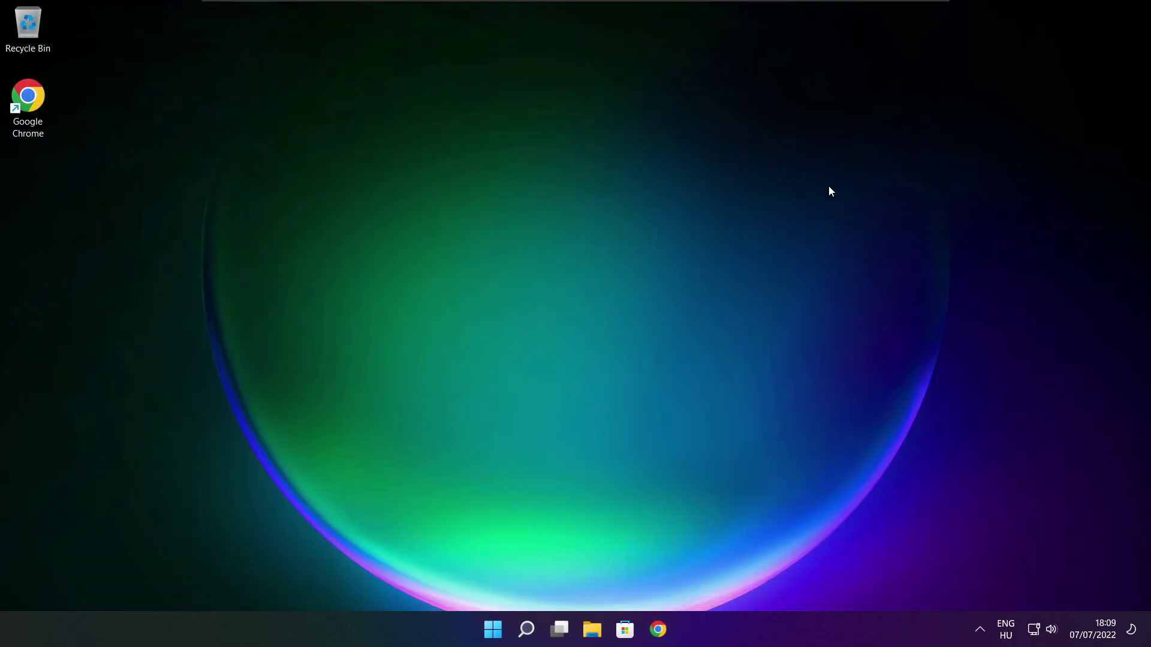
- Switch the active power plan from Balanced to High performance, then close Power Options
click(528, 630)
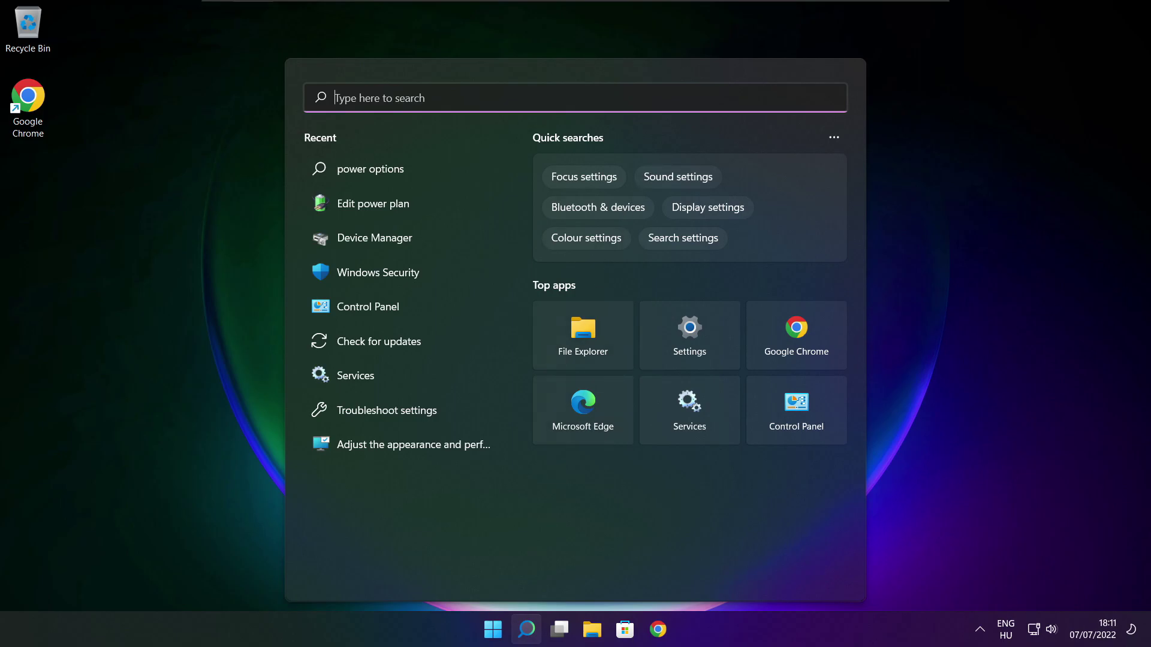
text(edit)
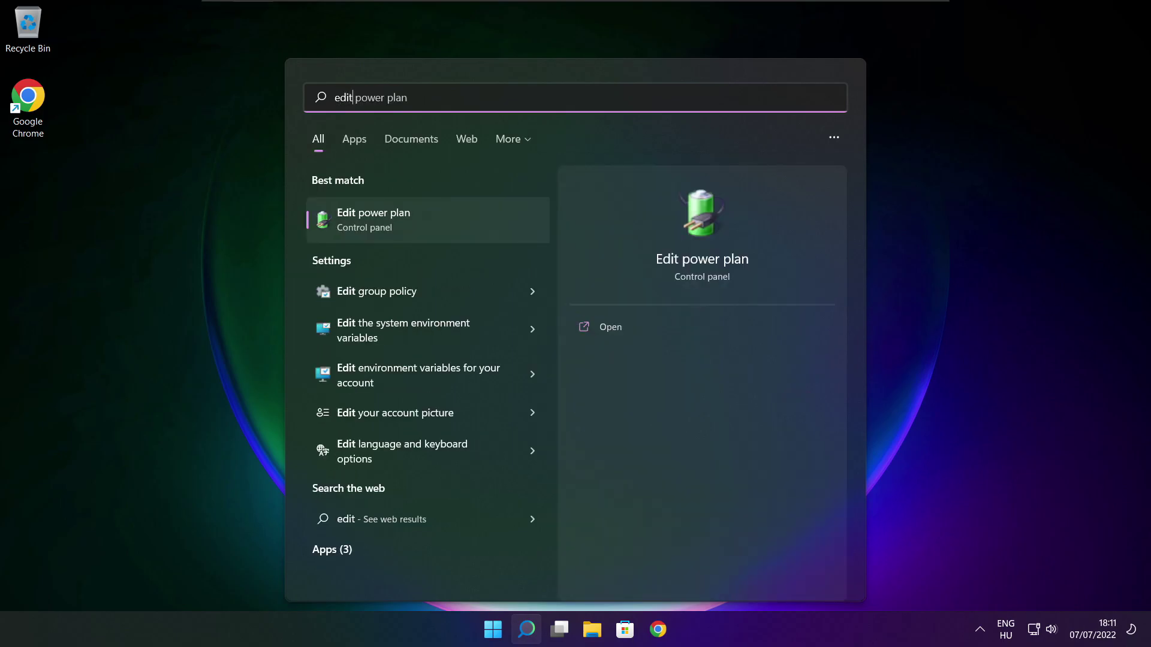
text( power plan)
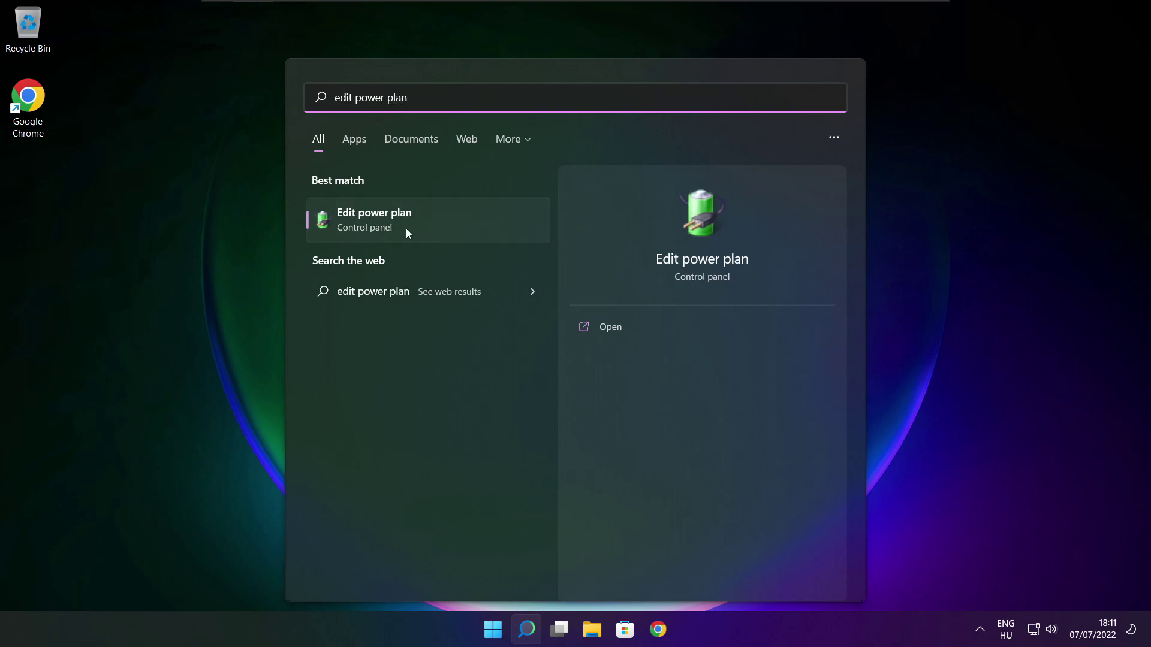
click(454, 223)
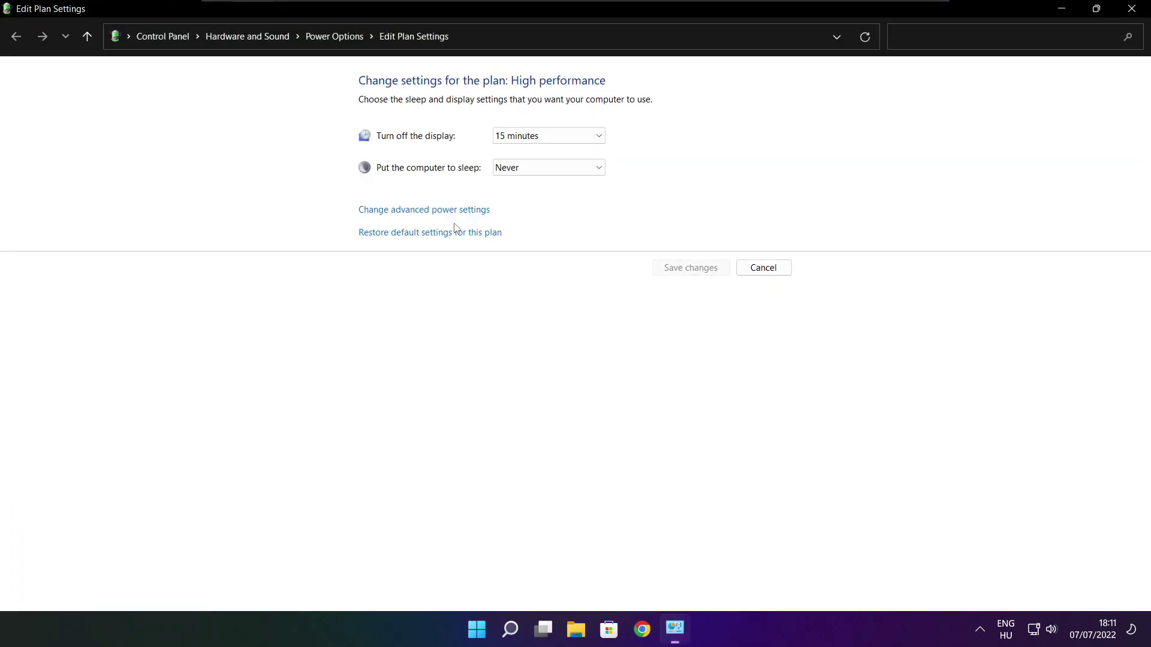
click(343, 44)
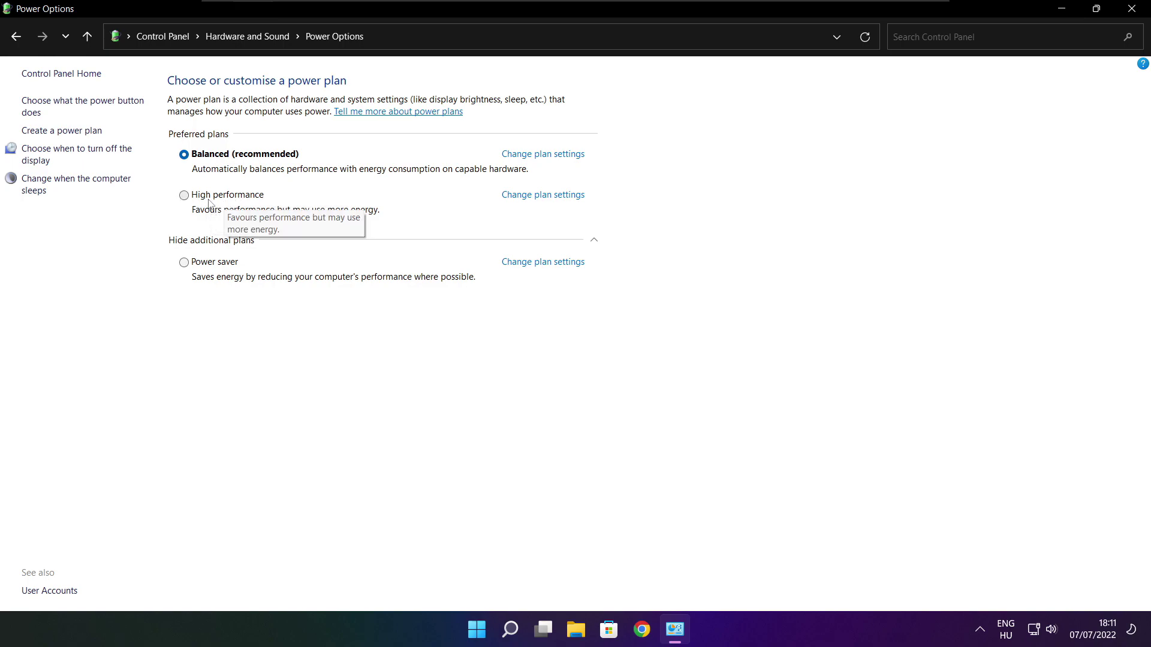
click(239, 198)
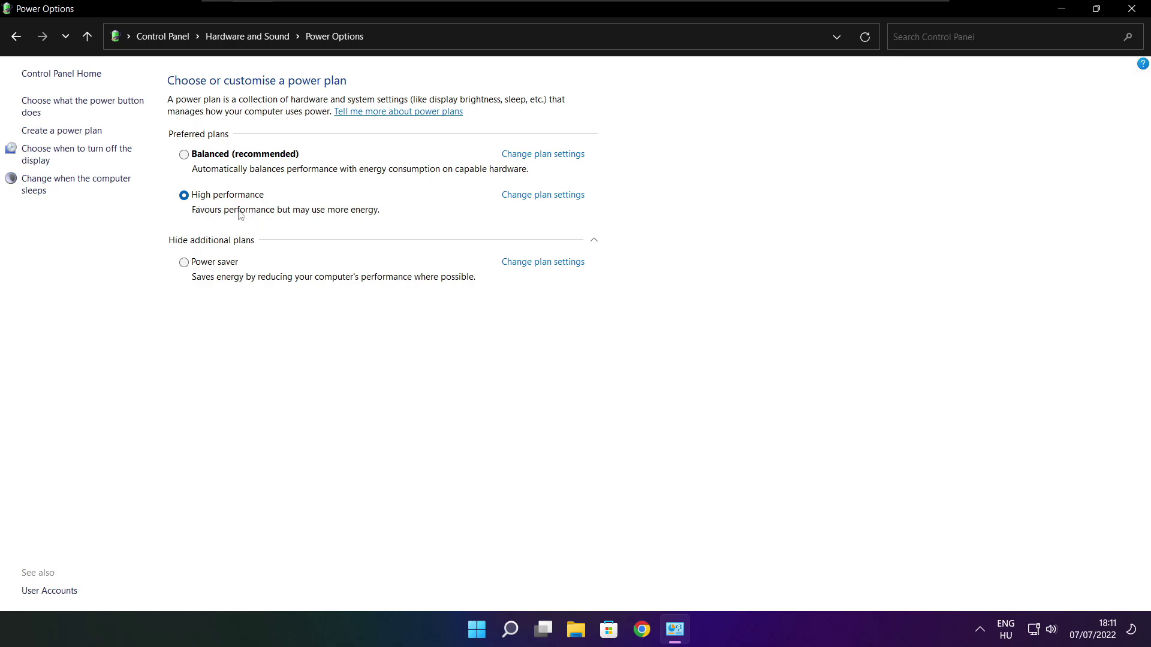
click(1136, 8)
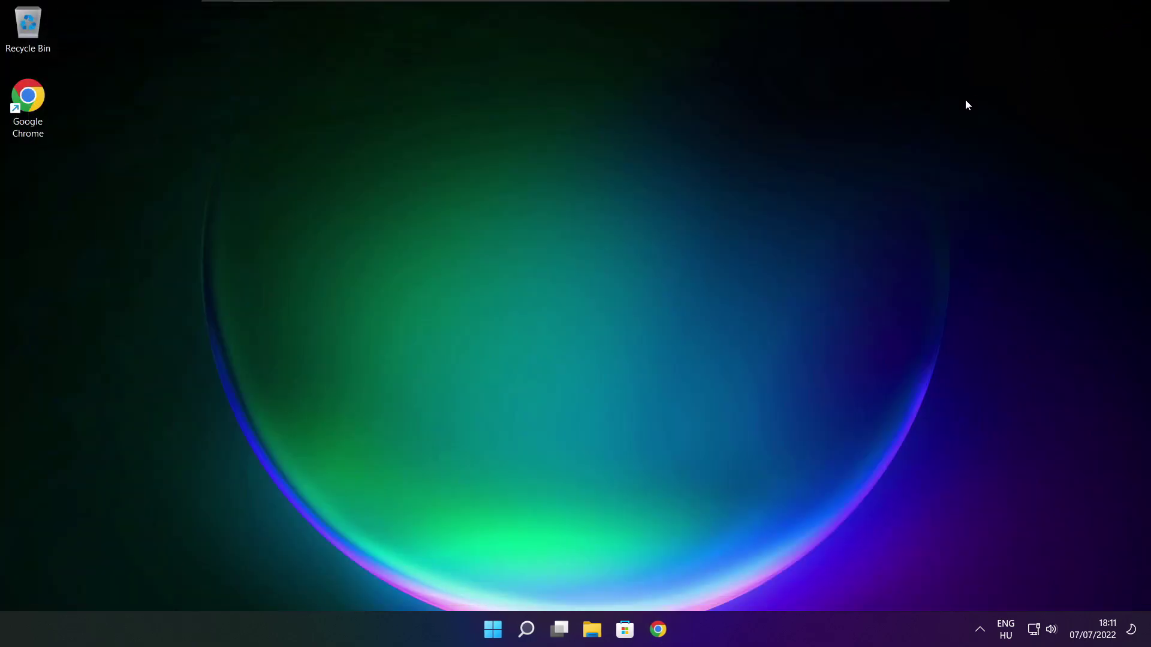
- Open Game Mode settings, confirm it is On, and move up to the Gaming overview page
click(531, 634)
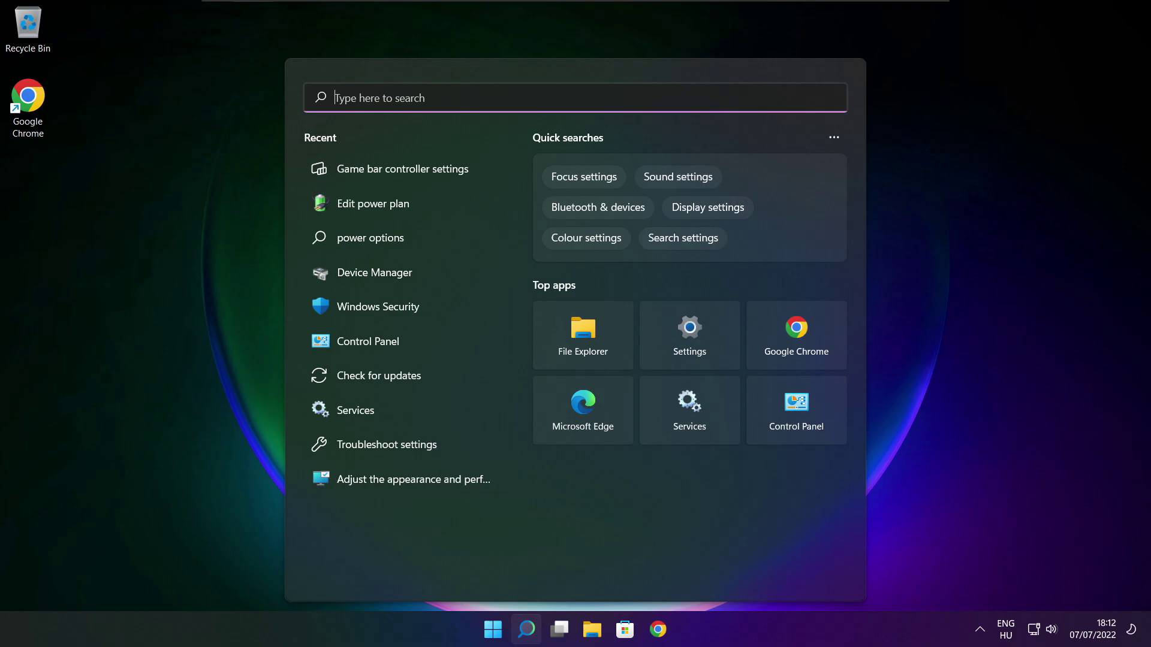
text(game mo)
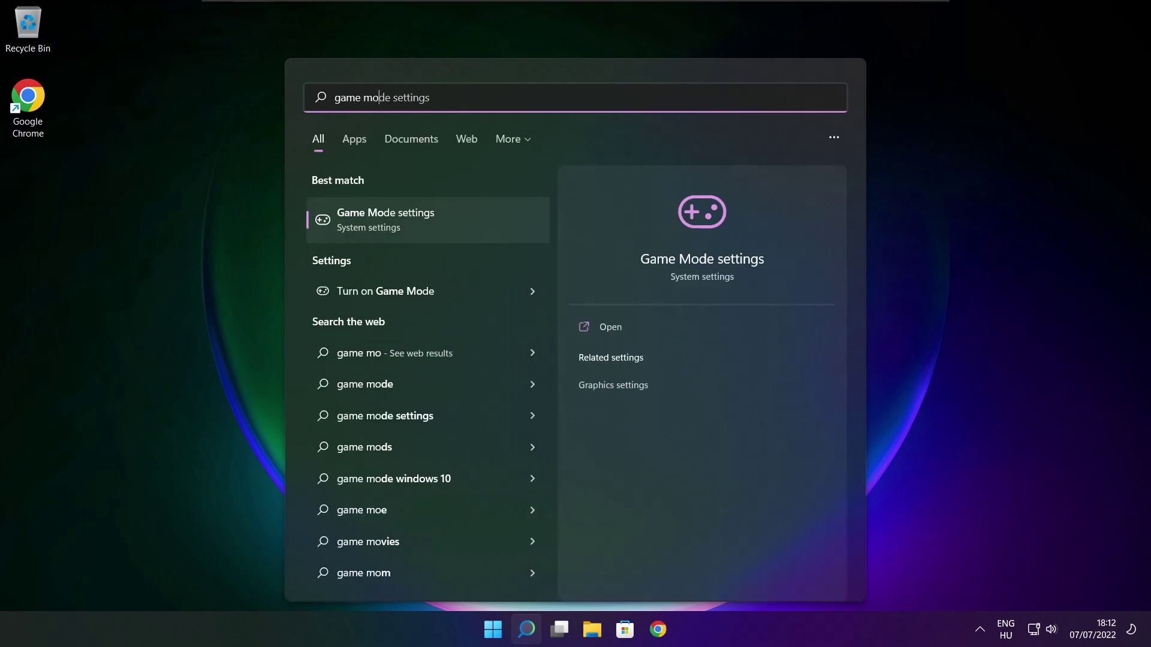
text(de)
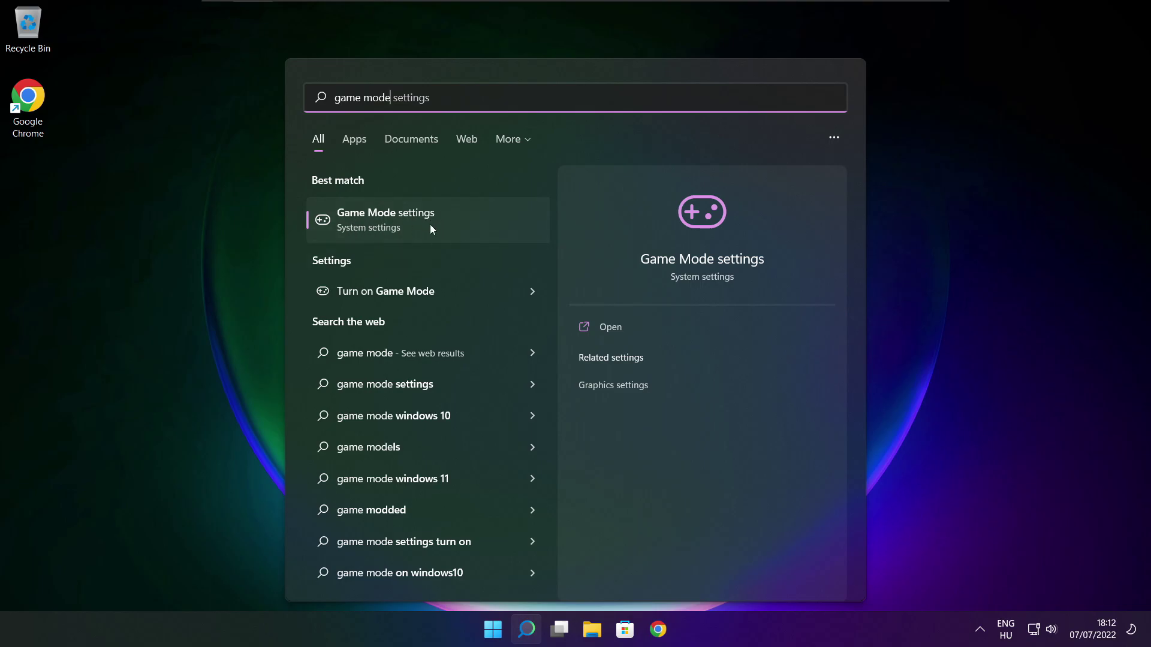
click(455, 218)
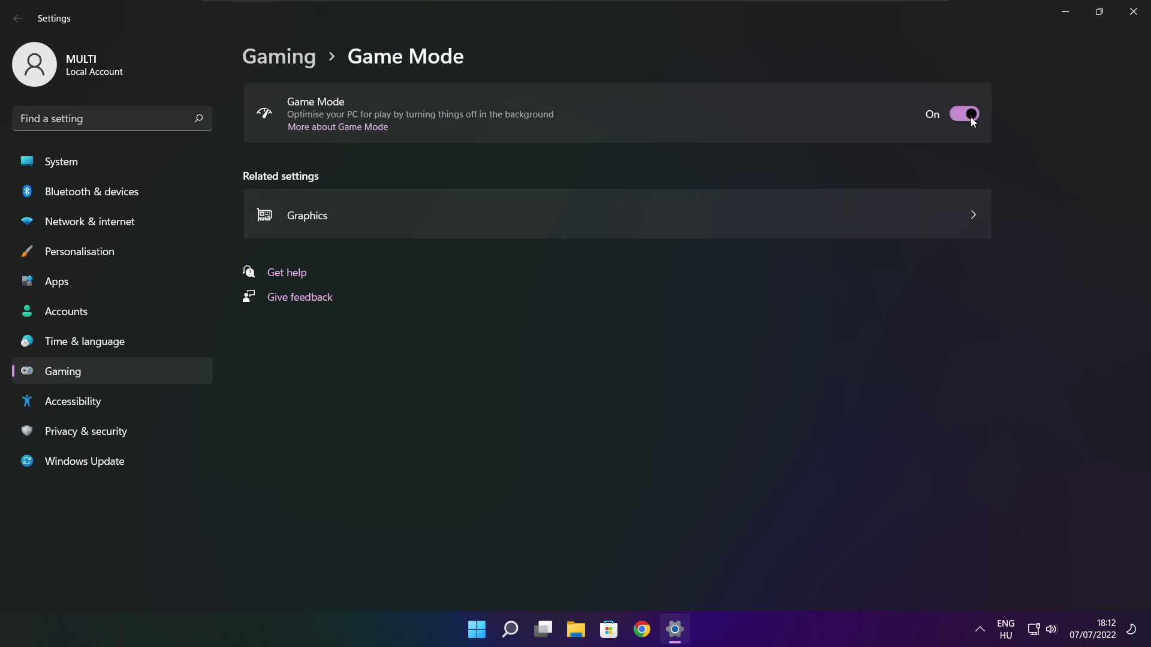
click(284, 60)
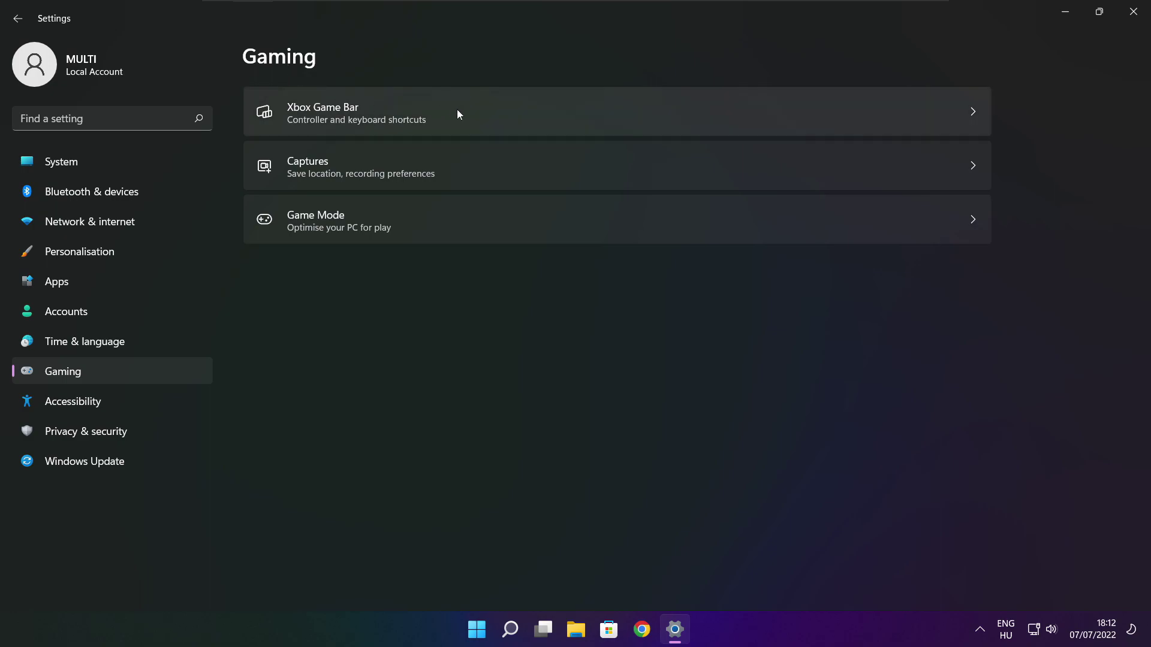
- Confirm the Xbox Game Bar controller option is Off, close Settings, and launch Task Manager
click(469, 126)
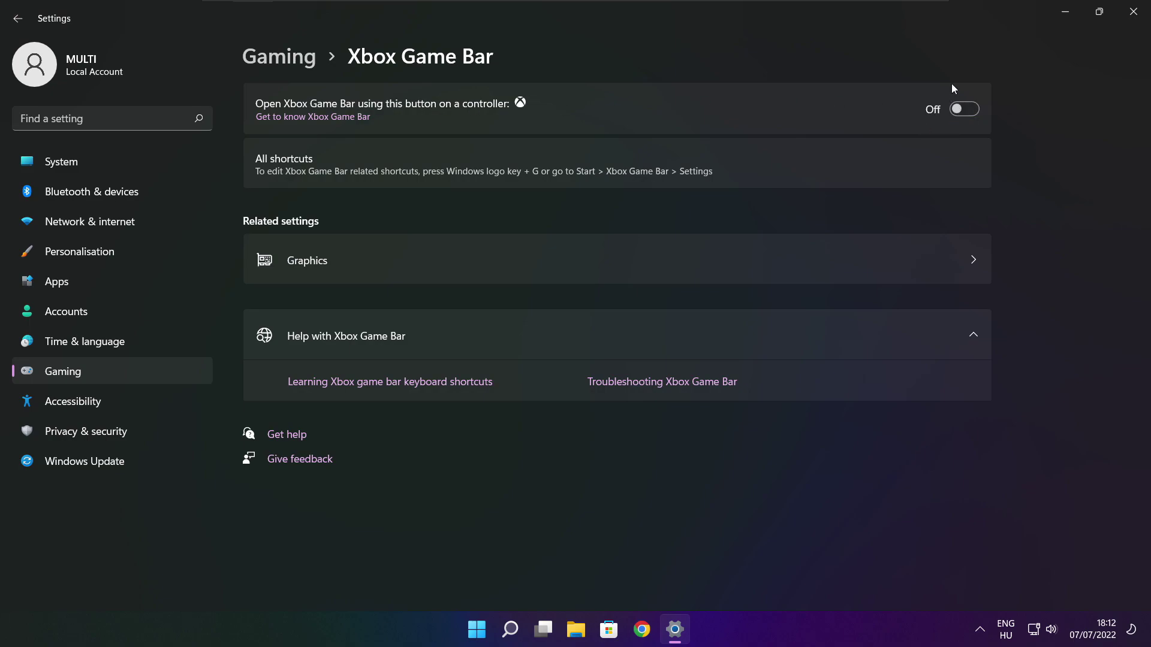
click(1133, 13)
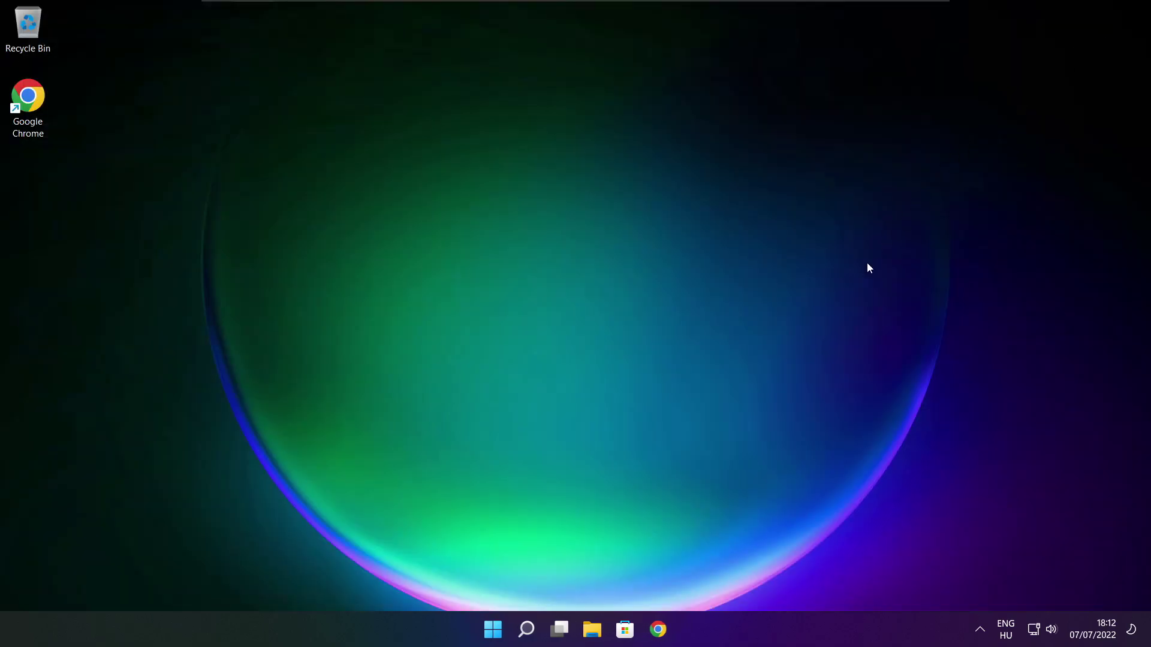
right_click(497, 632)
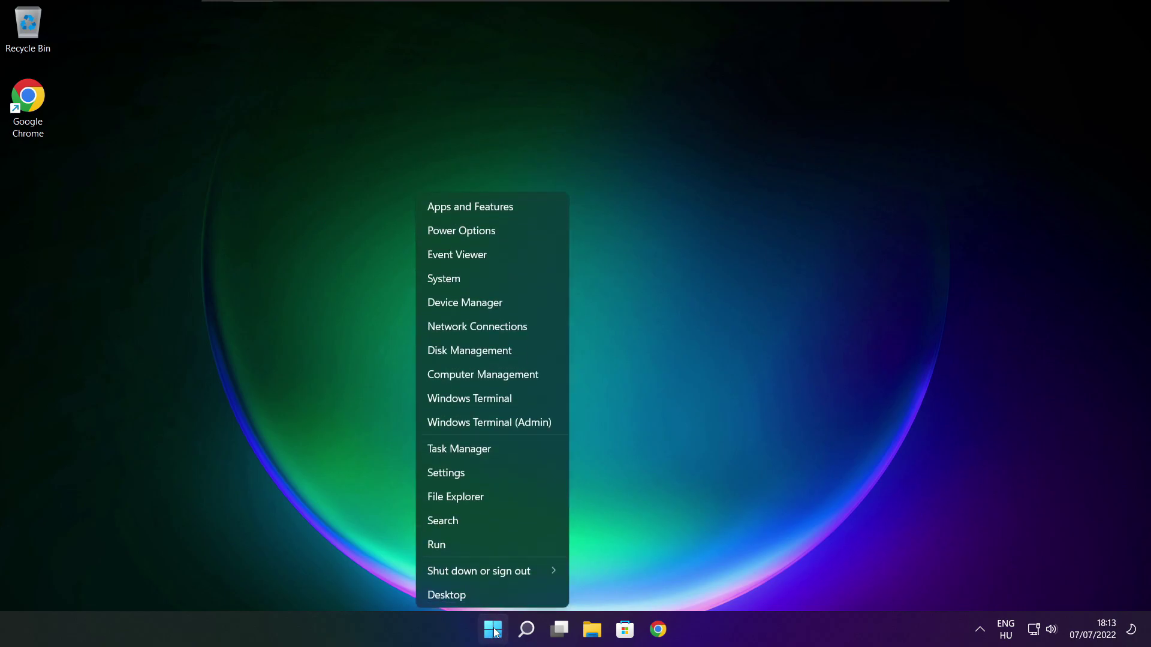
click(495, 450)
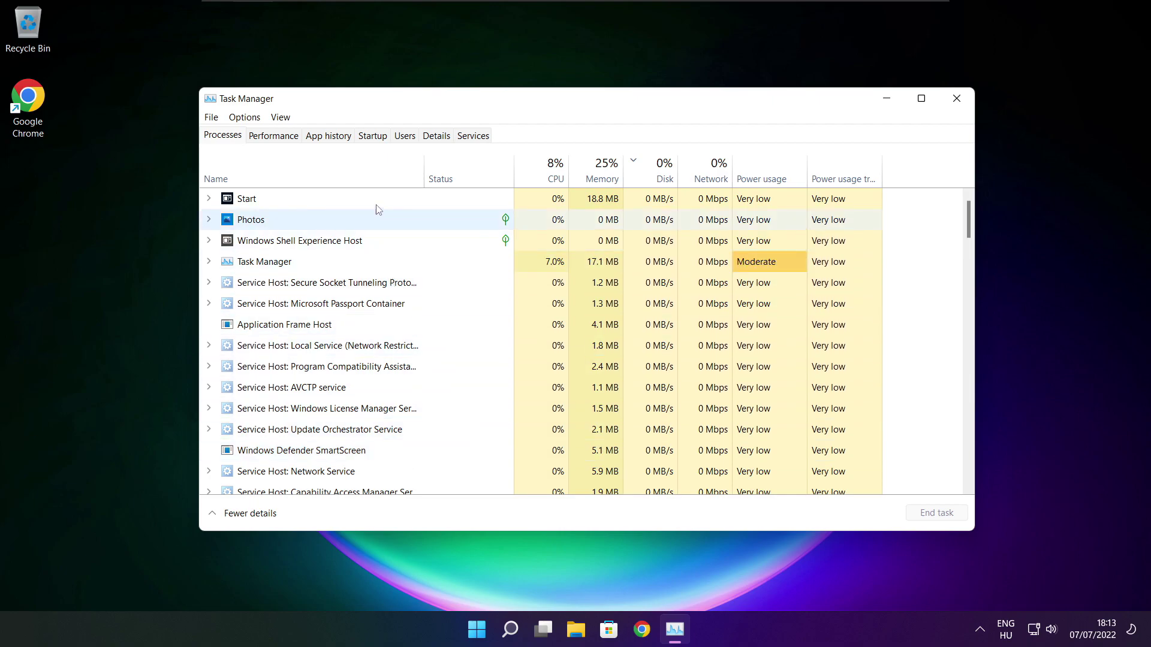
- Disable Cortana, Microsoft Edge, Microsoft Teams and Terminal as startup apps, then close Task Manager
click(377, 140)
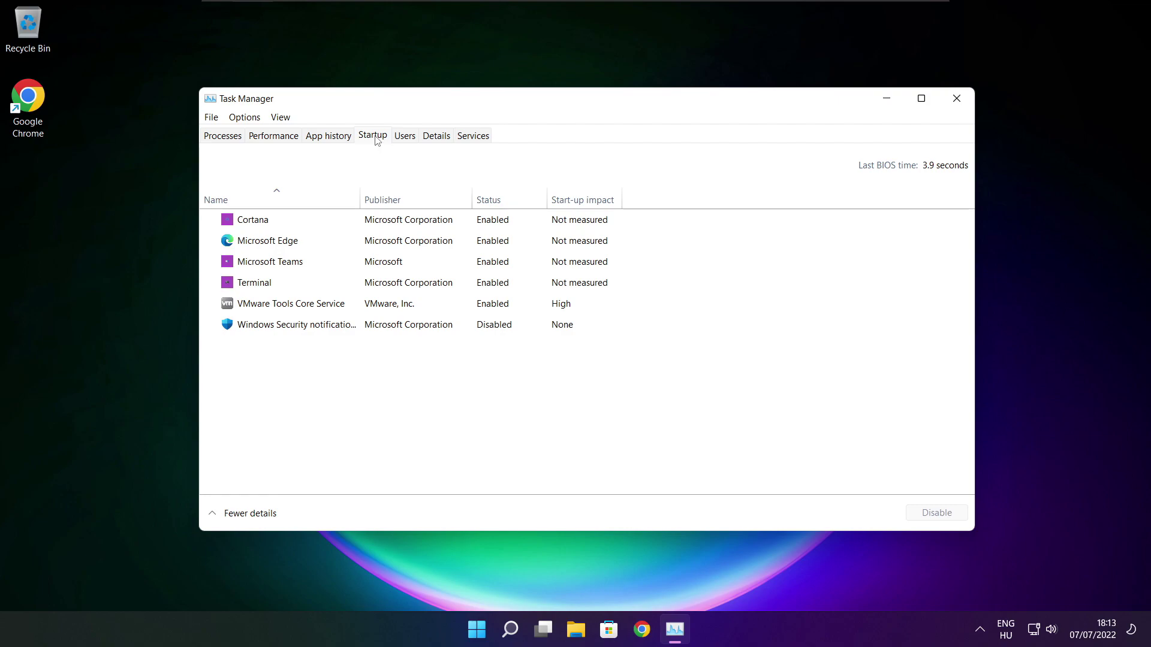
click(430, 225)
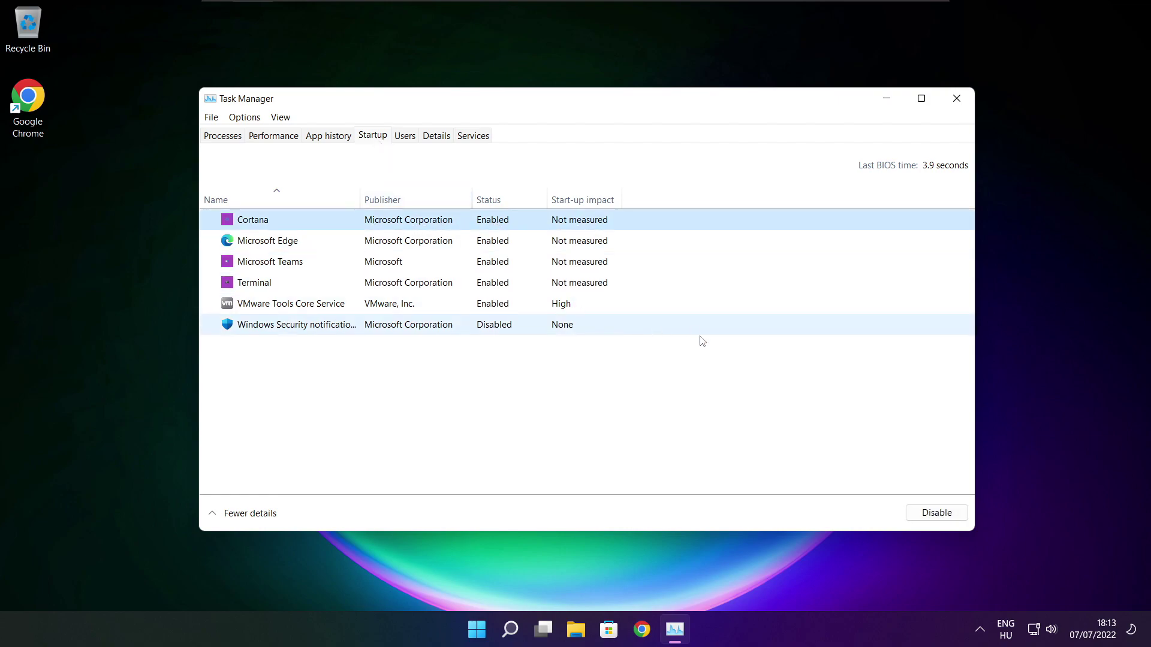
click(937, 513)
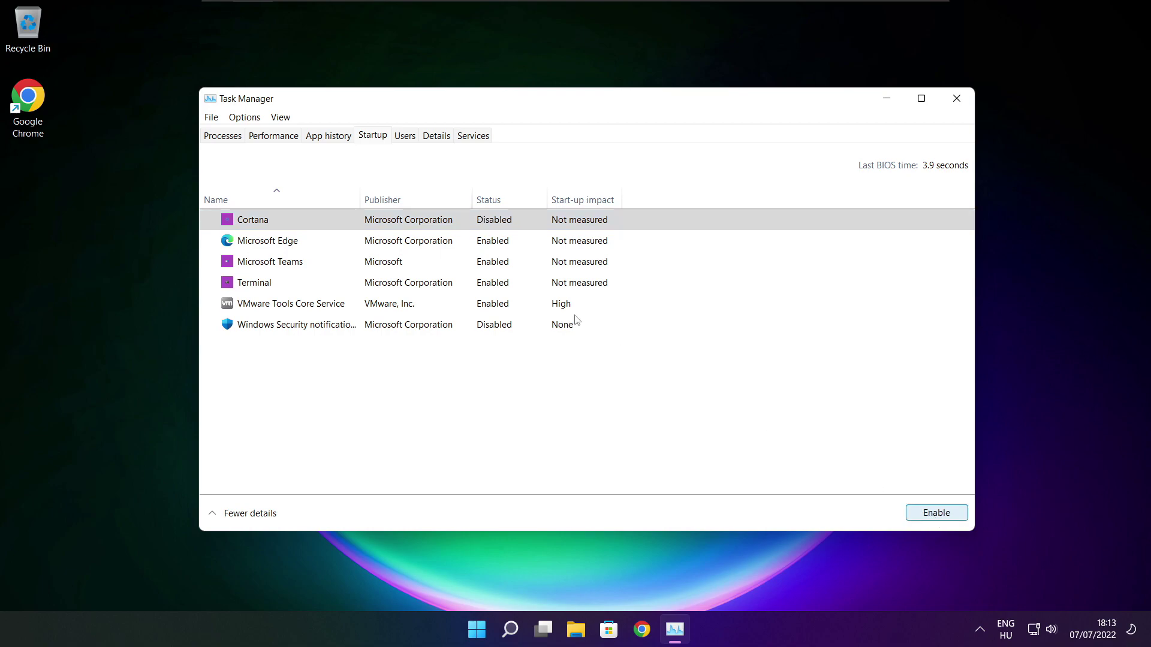
click(357, 247)
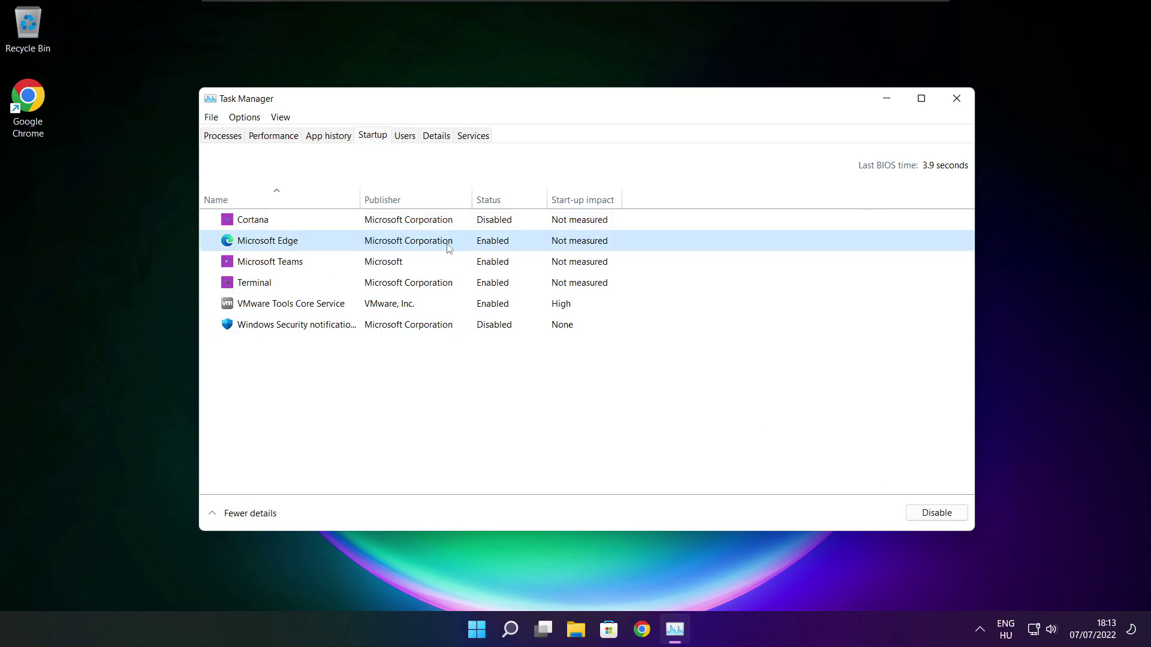
click(935, 513)
click(508, 264)
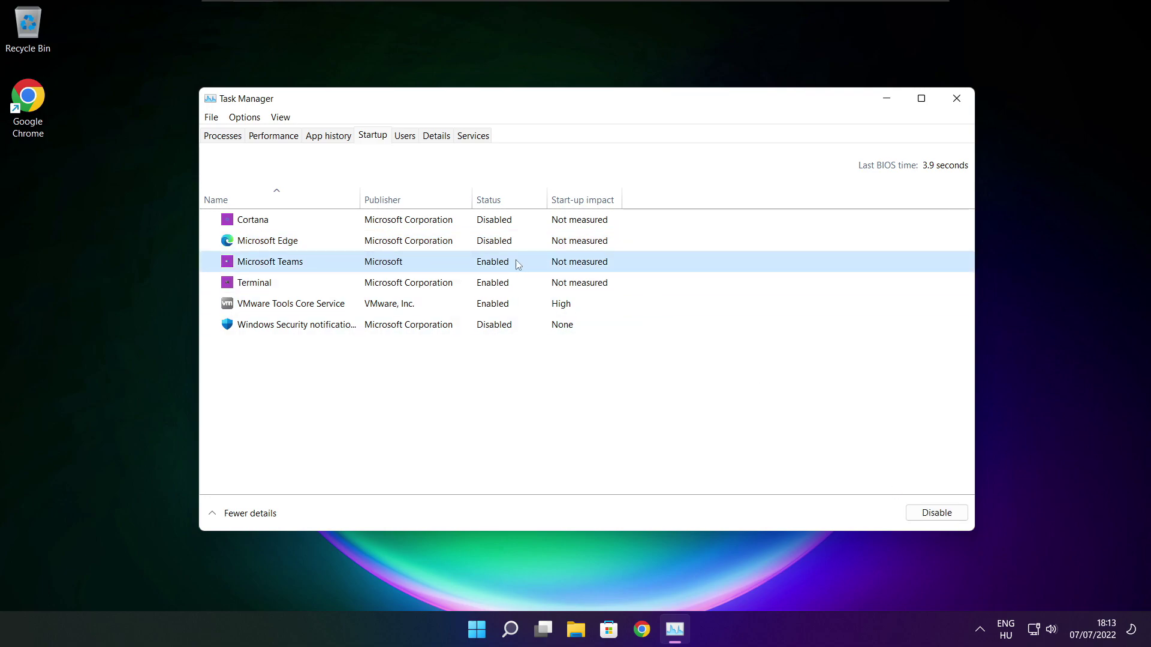
click(953, 515)
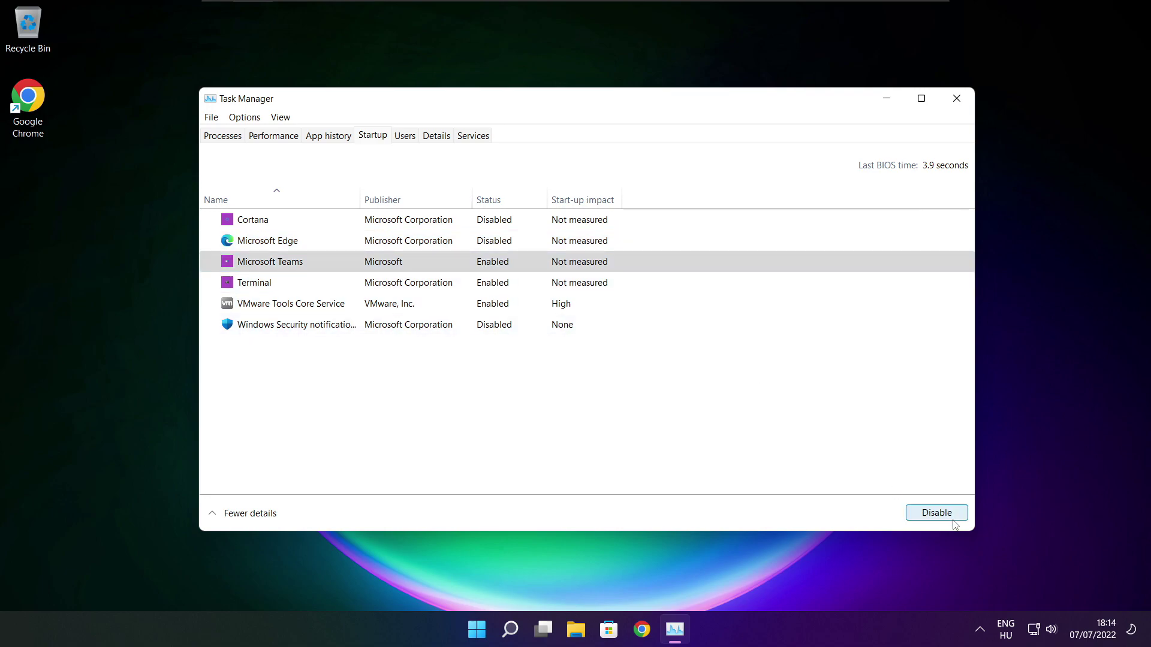
click(436, 289)
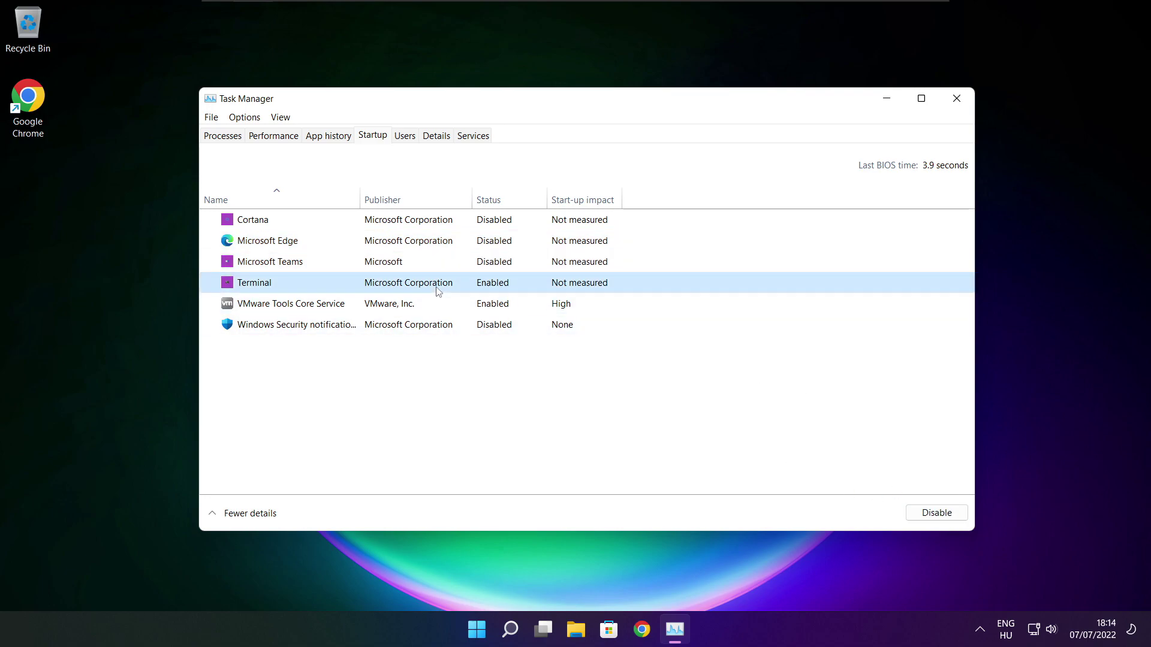
click(952, 518)
click(492, 286)
click(956, 99)
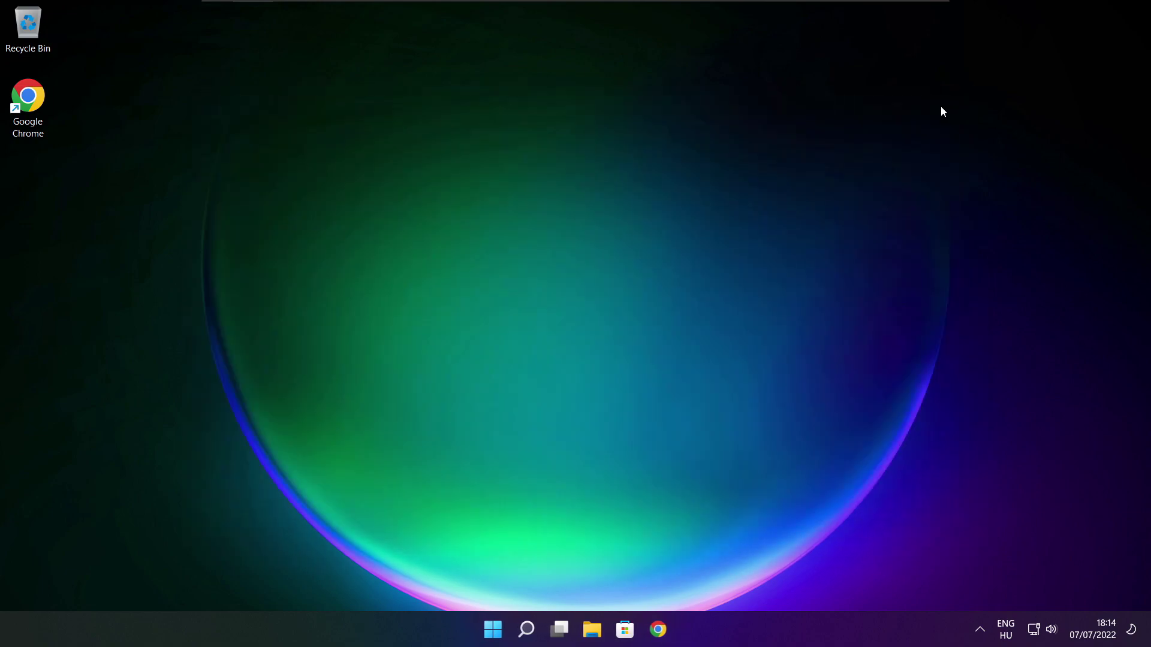
- Analyse drive C: (9% fragmented) in Defragment and Optimise Drives, optimise it, and close the window
click(527, 635)
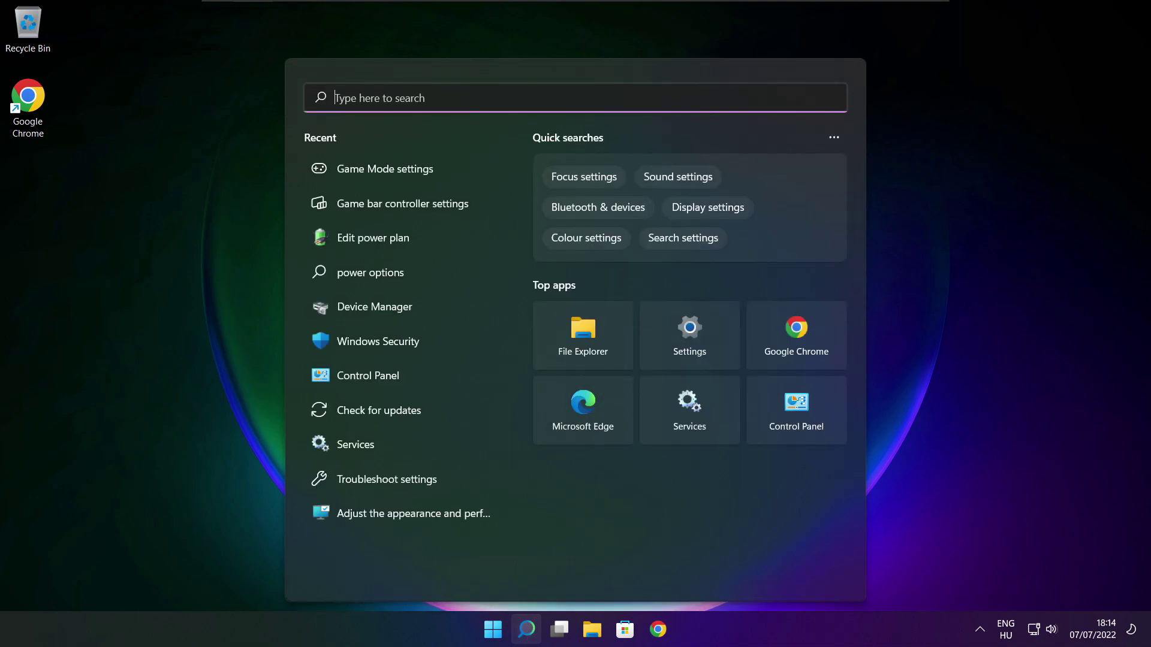
text(optimi)
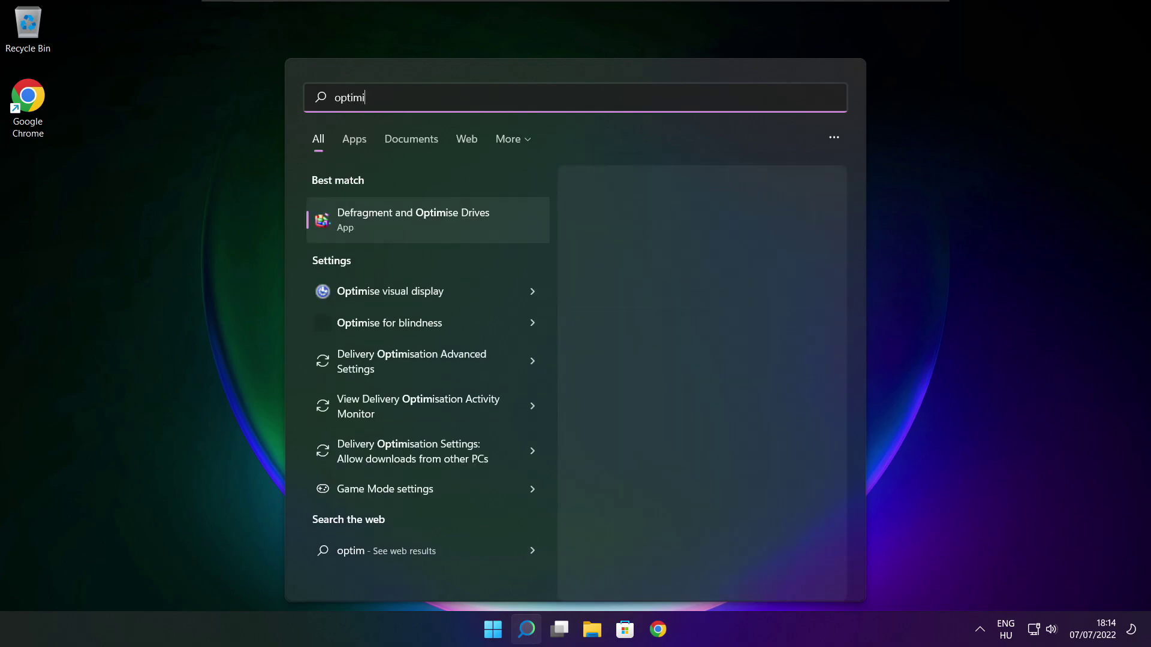
text(se)
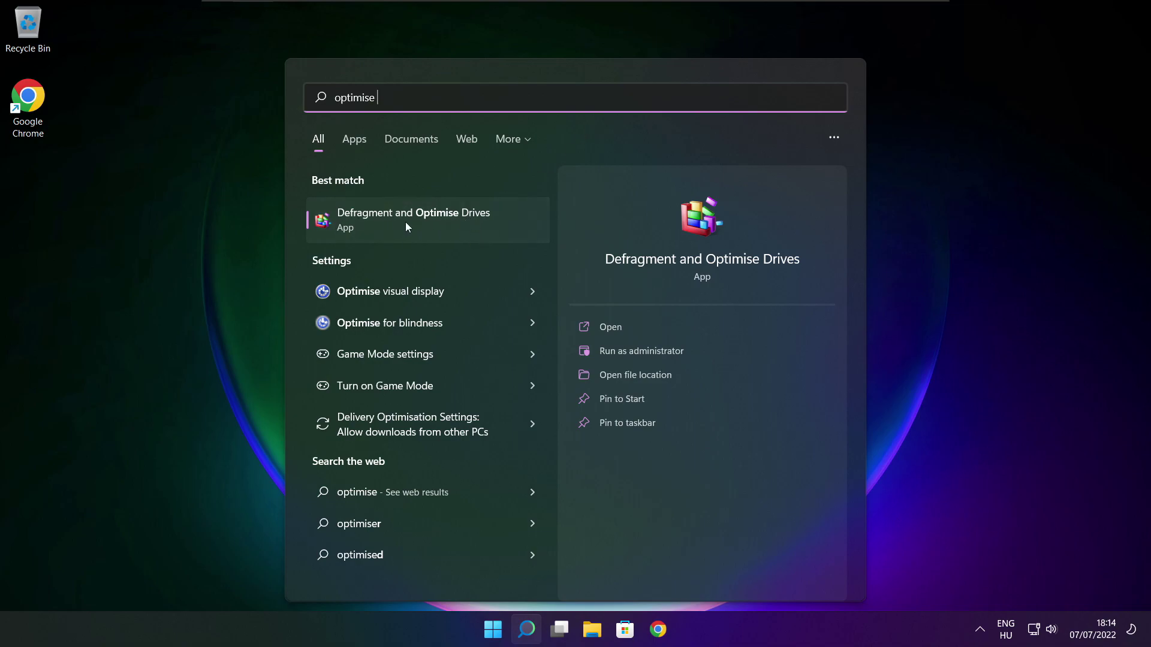
click(440, 219)
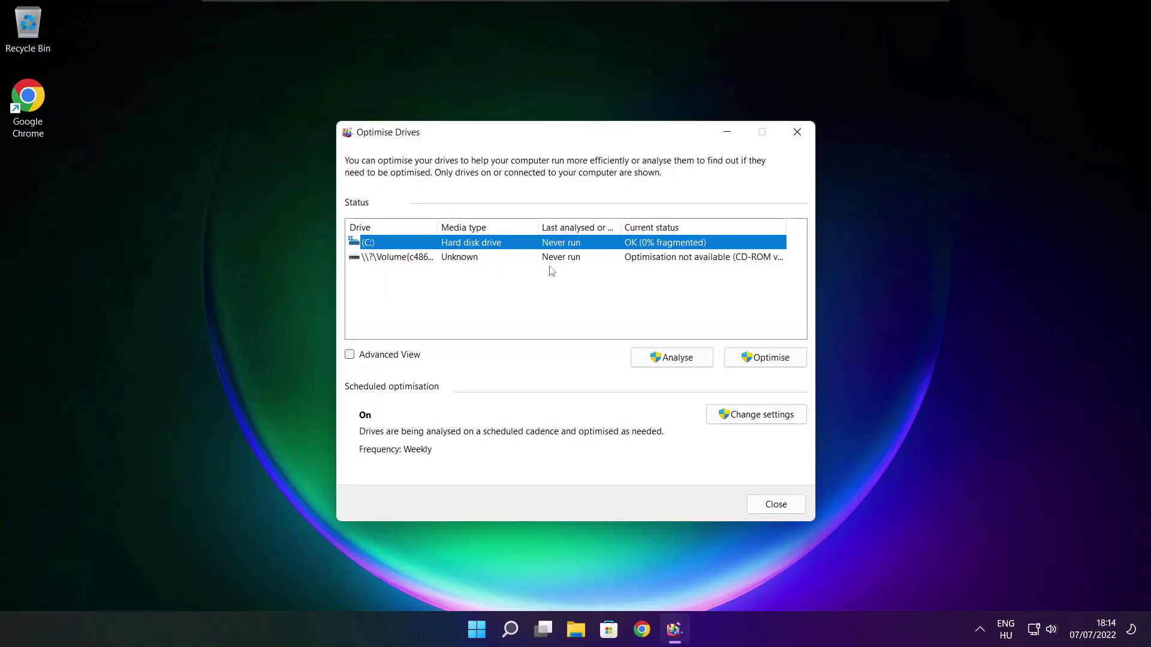
click(664, 358)
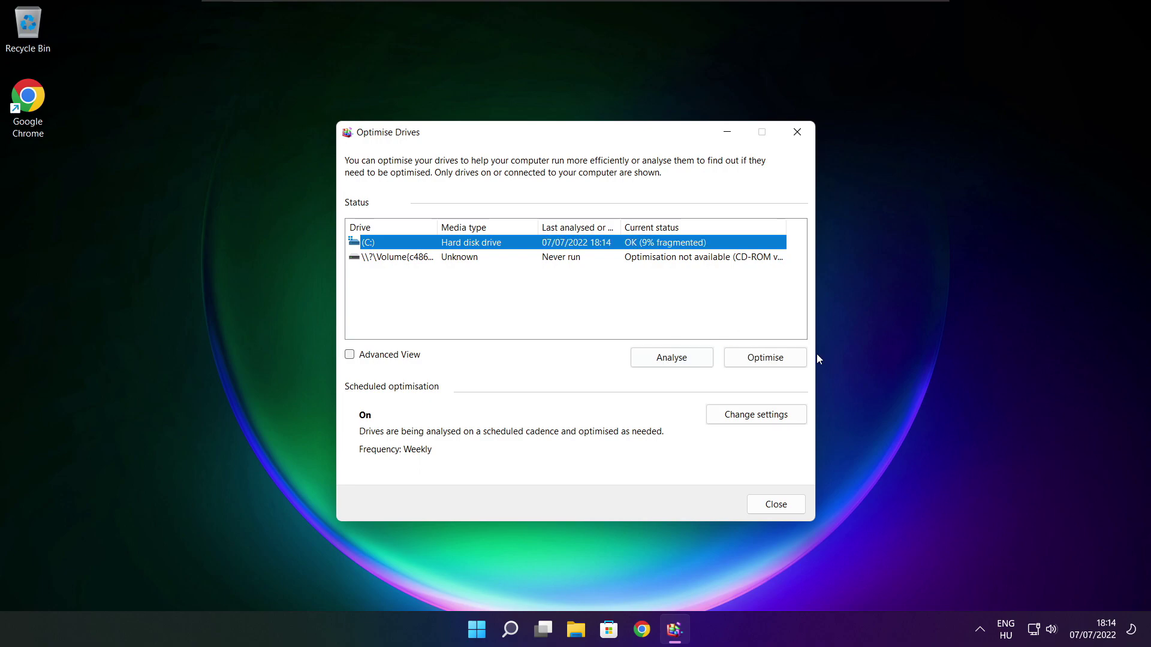
click(772, 359)
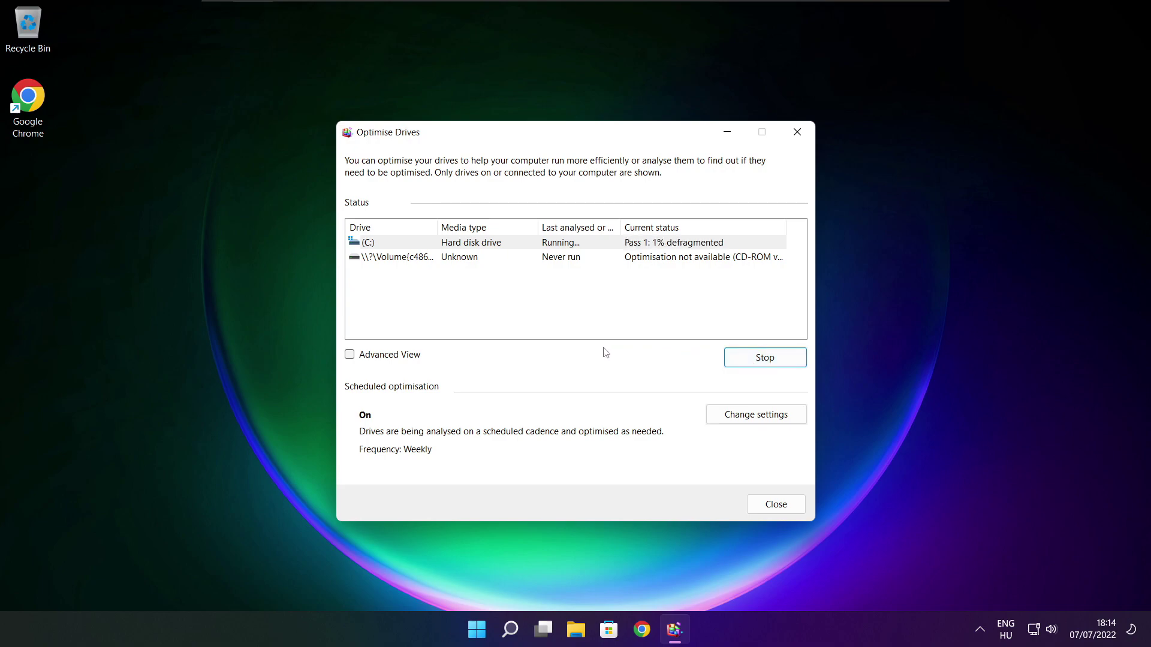
key(alt+F4)
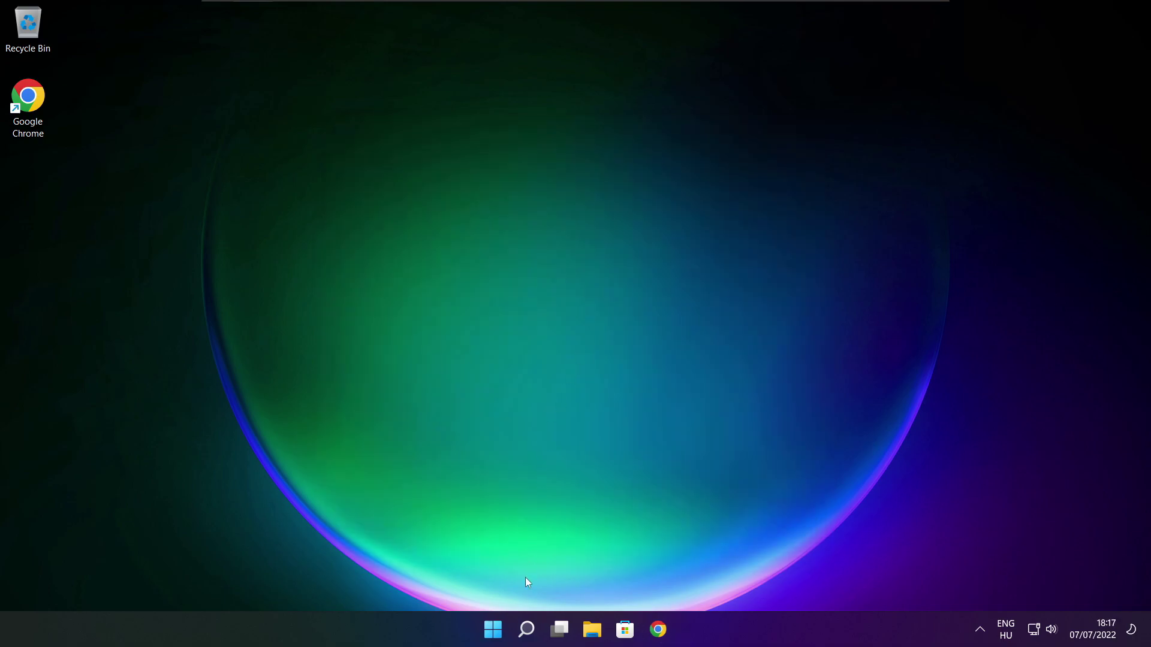
- Run a Windows Update check, which reports up to date as of 18:18, then close Settings
click(527, 630)
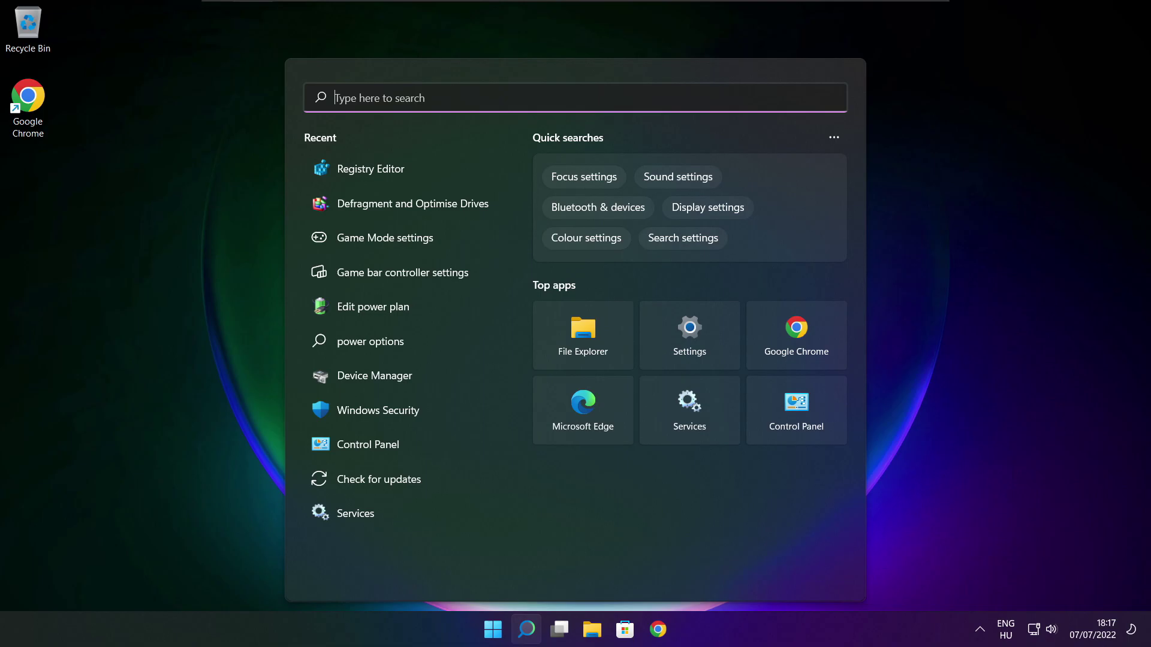
text(updates)
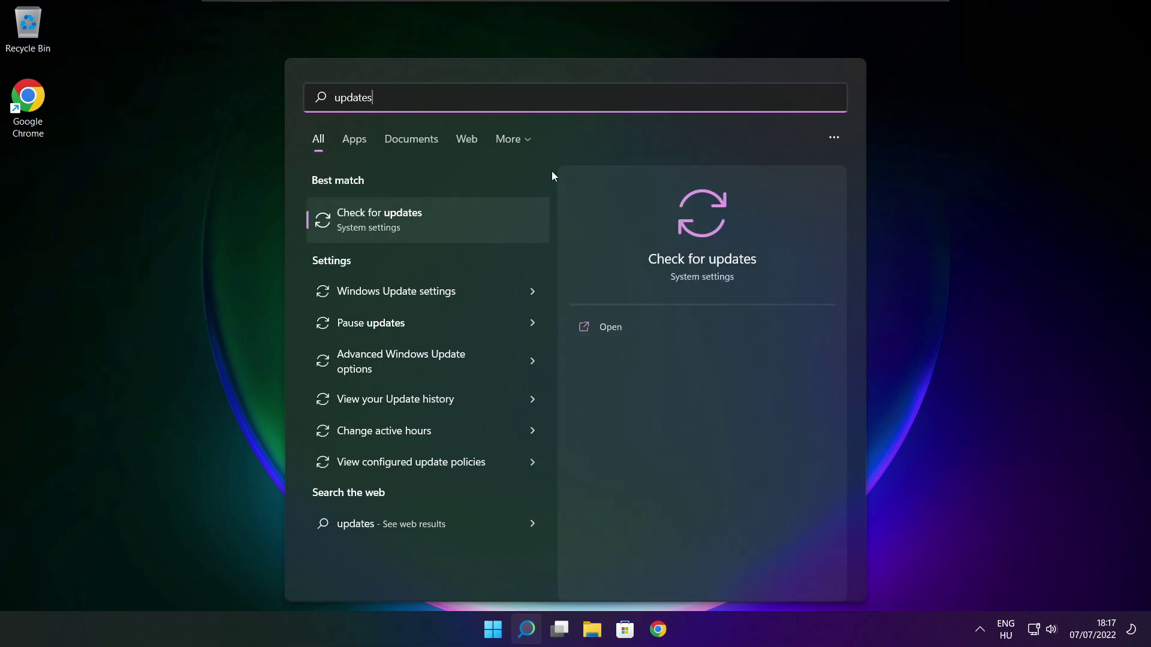
click(418, 224)
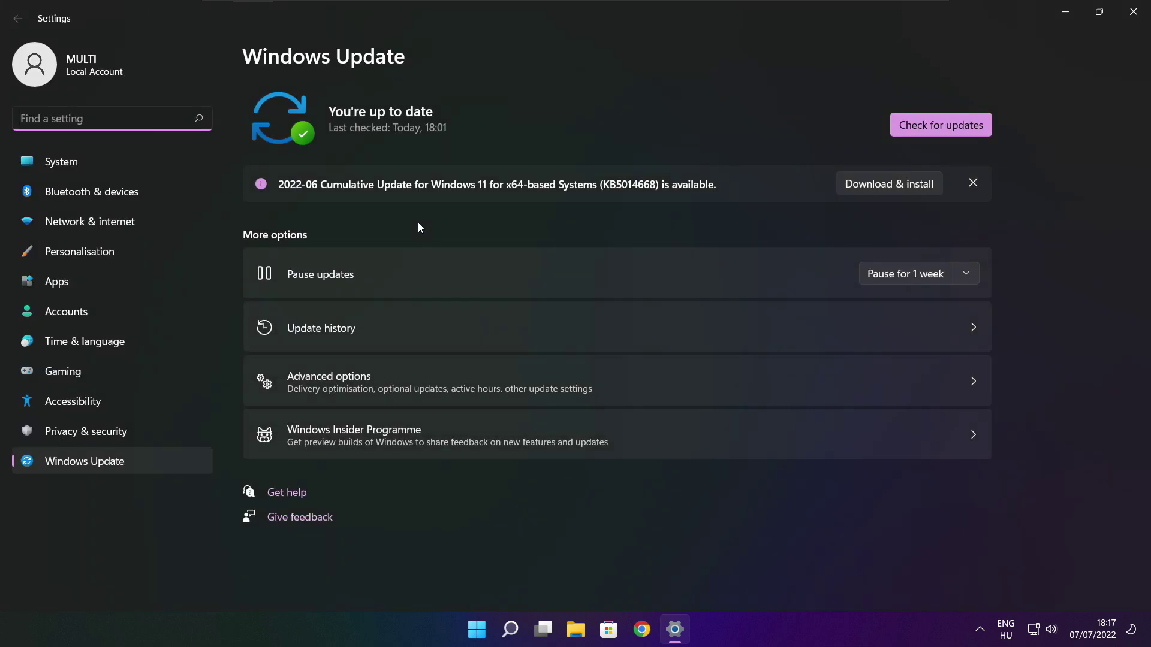
click(942, 127)
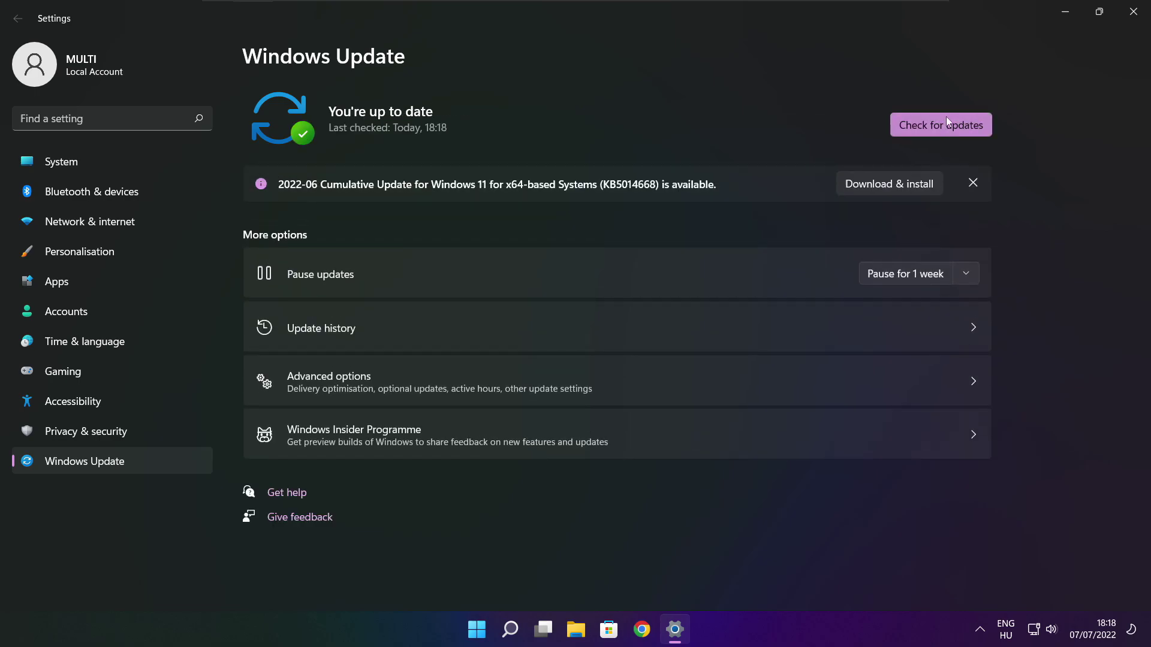
click(1133, 13)
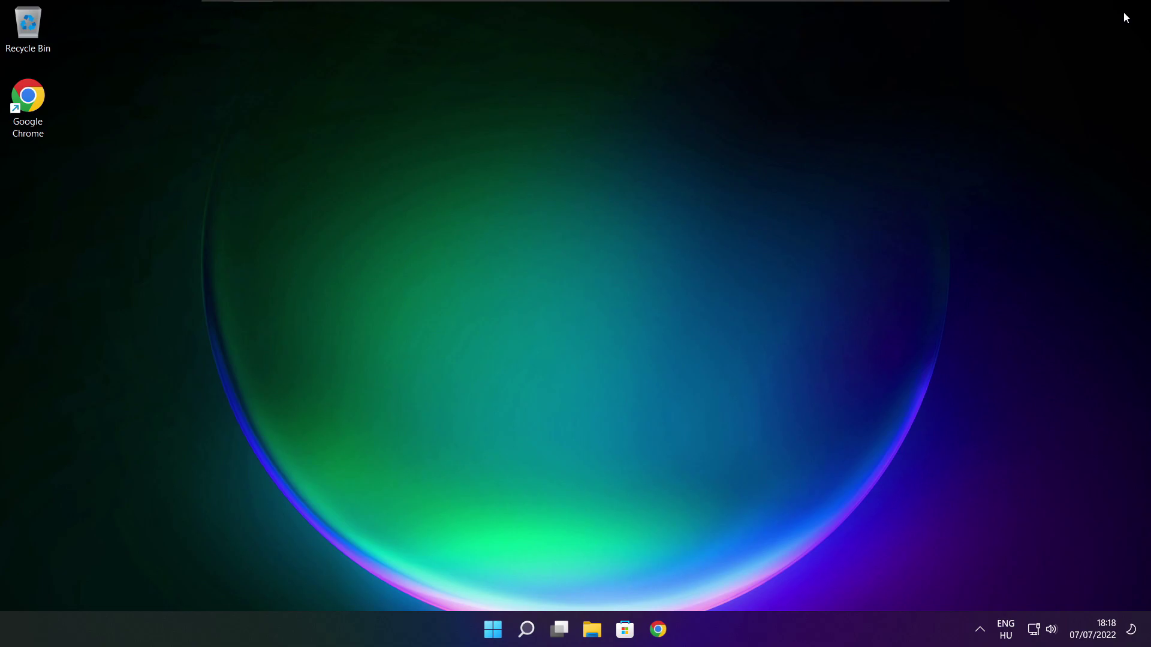
- Launch Registry Editor via 'regedit' and move its window toward the screen centre
click(526, 630)
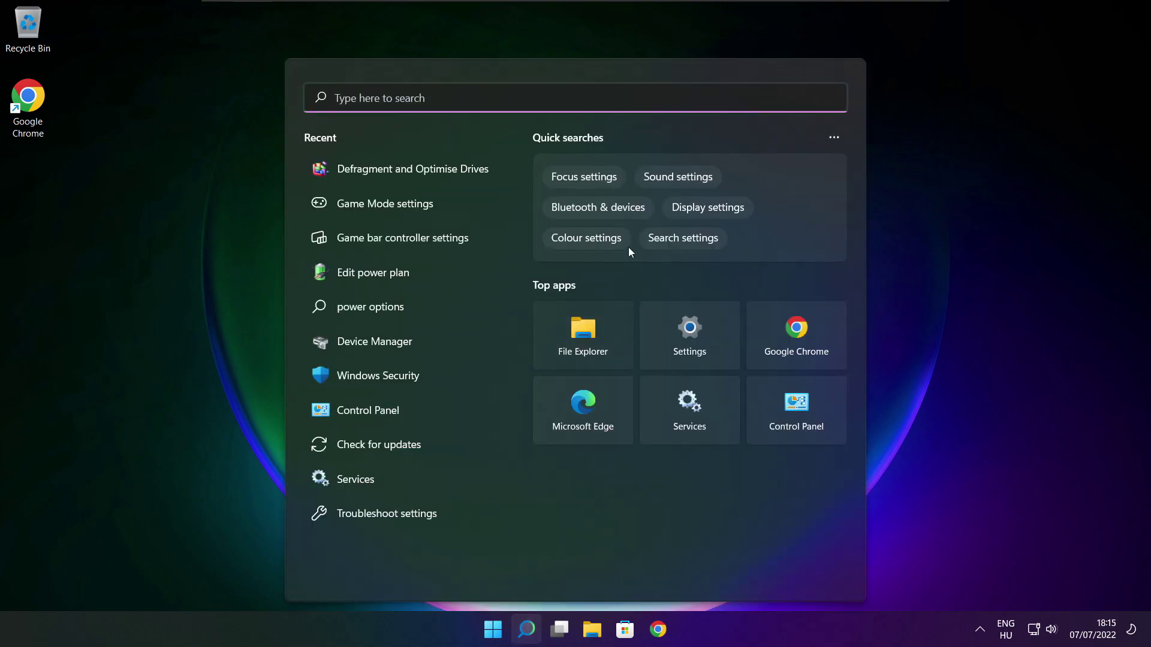
text(regedit)
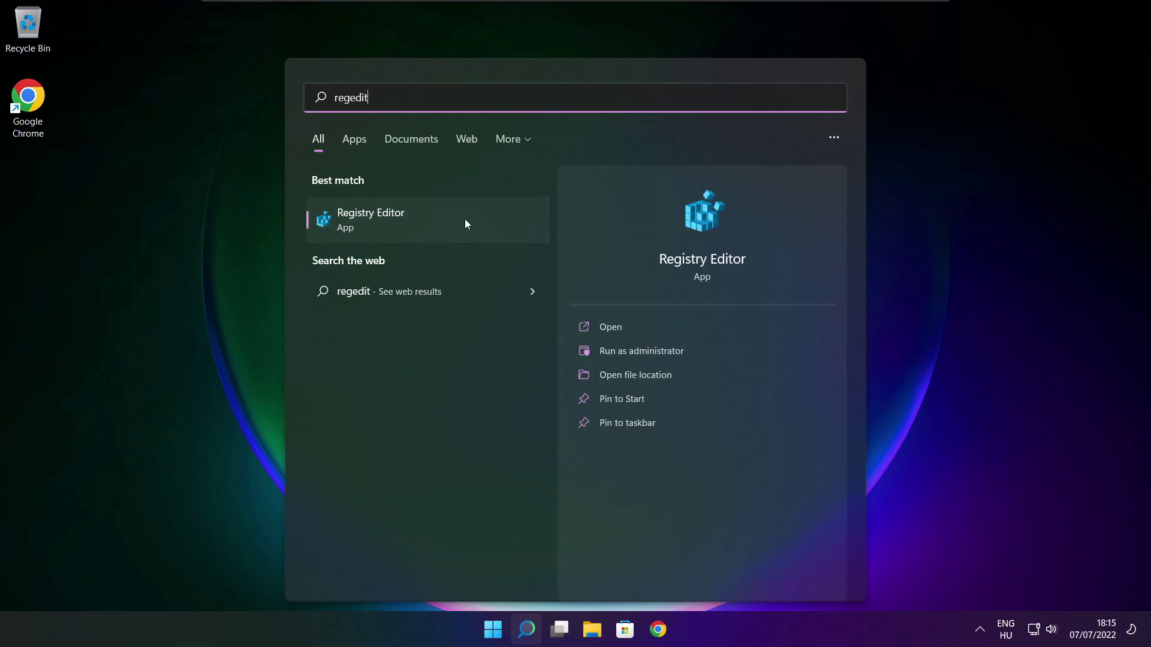
click(438, 219)
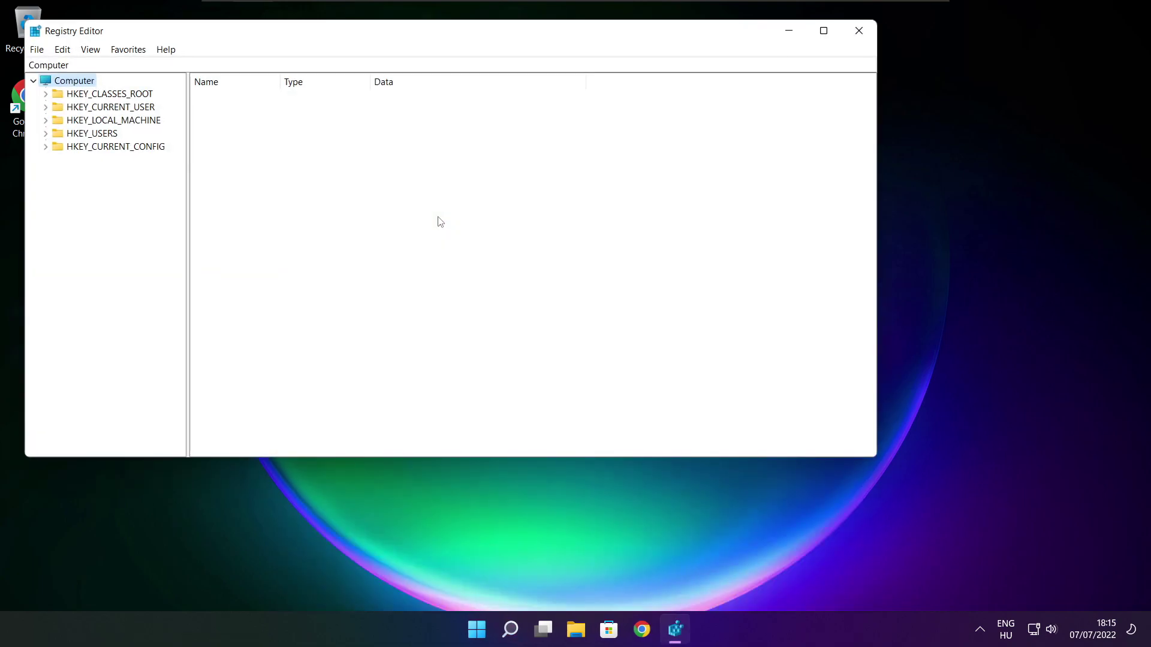
drag(347, 31, 466, 121)
- Navigate to HKEY_CURRENT_USER\System\GameConfigStore, widen the Name column, and select GameDVR_Enabled
click(174, 195)
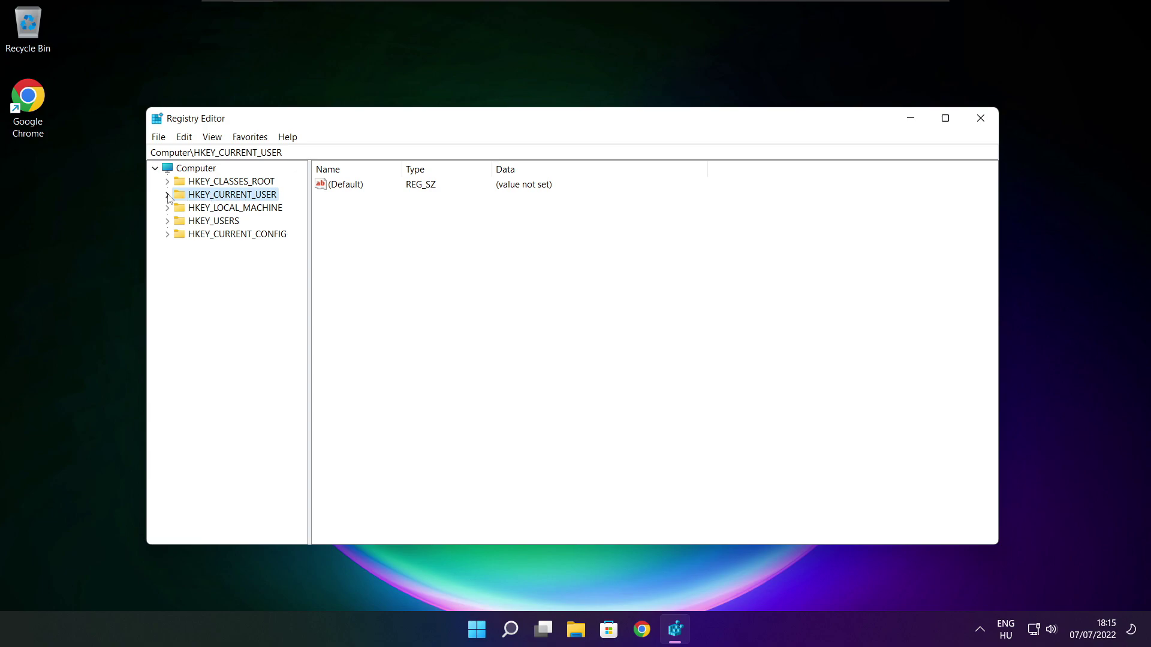
click(167, 194)
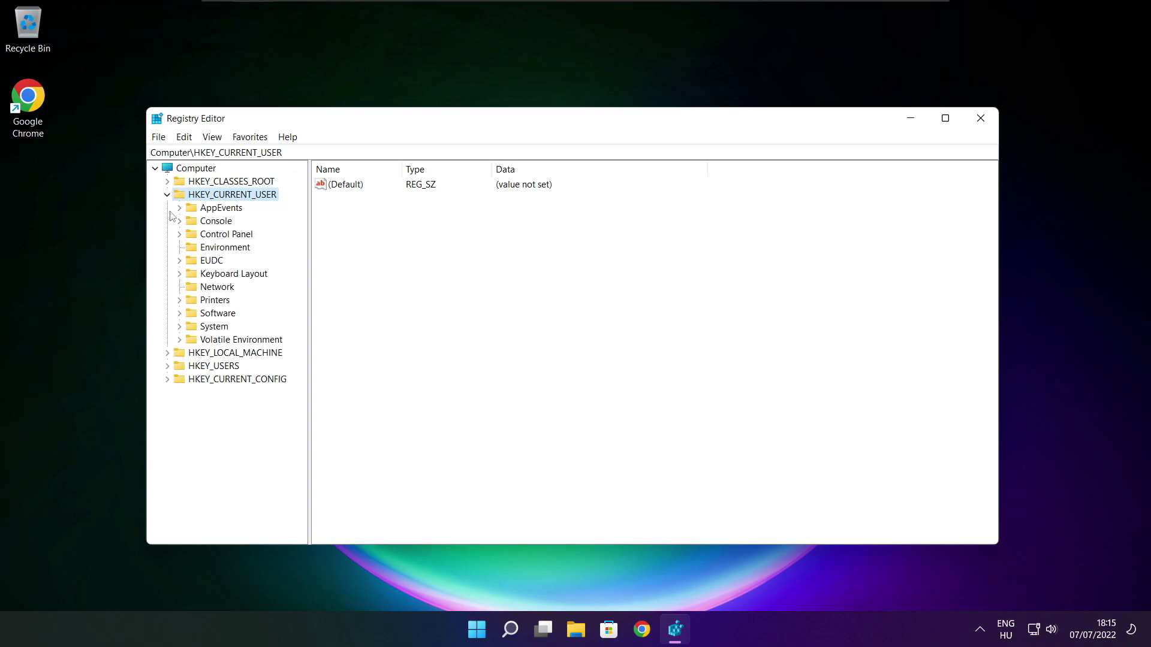
click(192, 329)
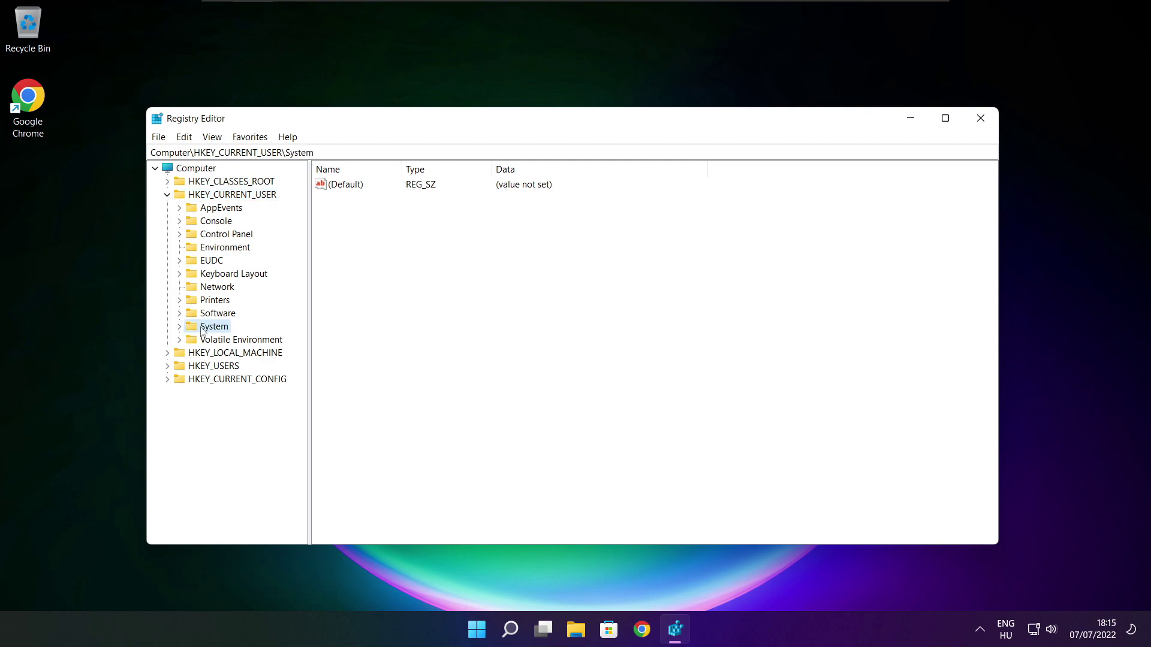
click(179, 327)
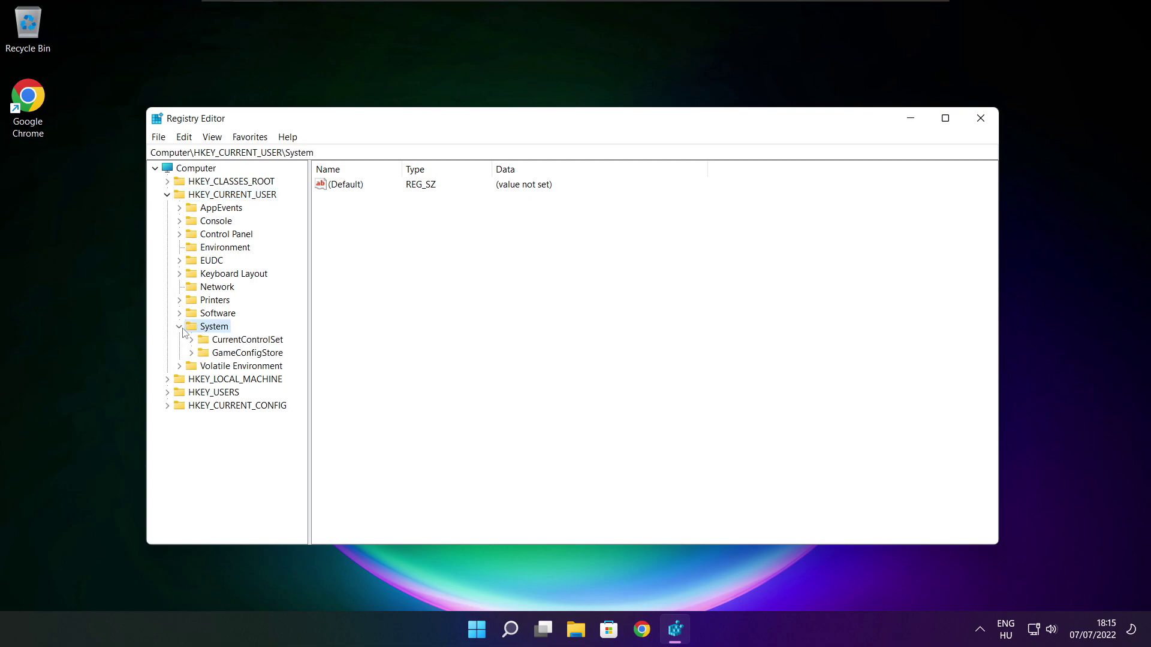
click(216, 356)
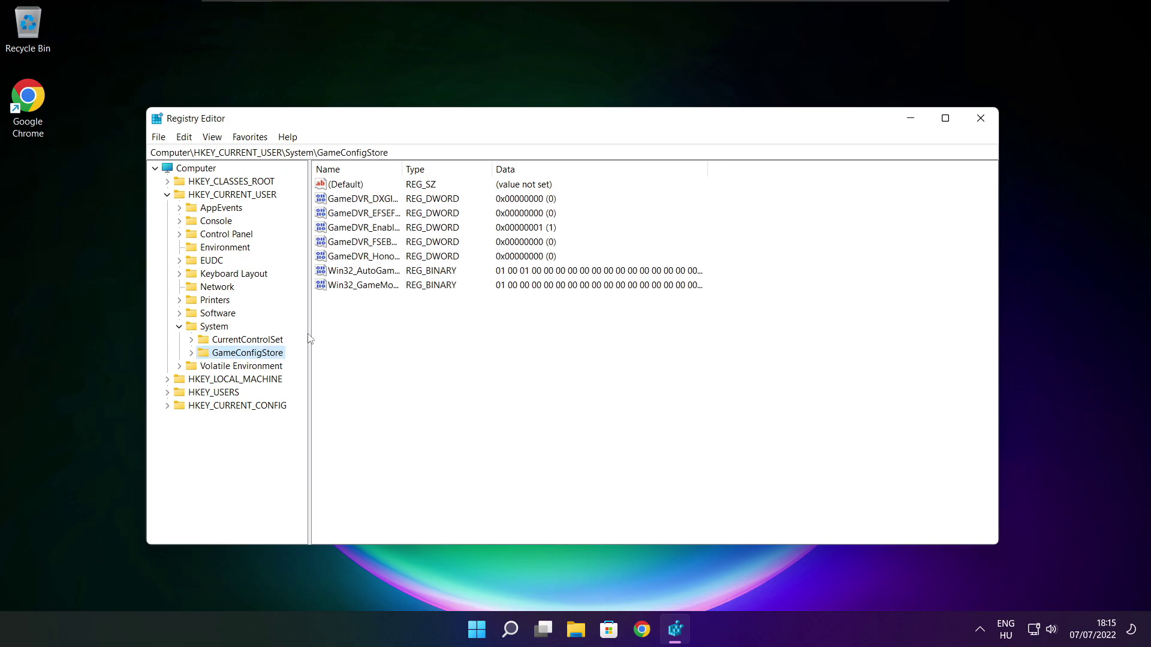
drag(403, 168, 504, 164)
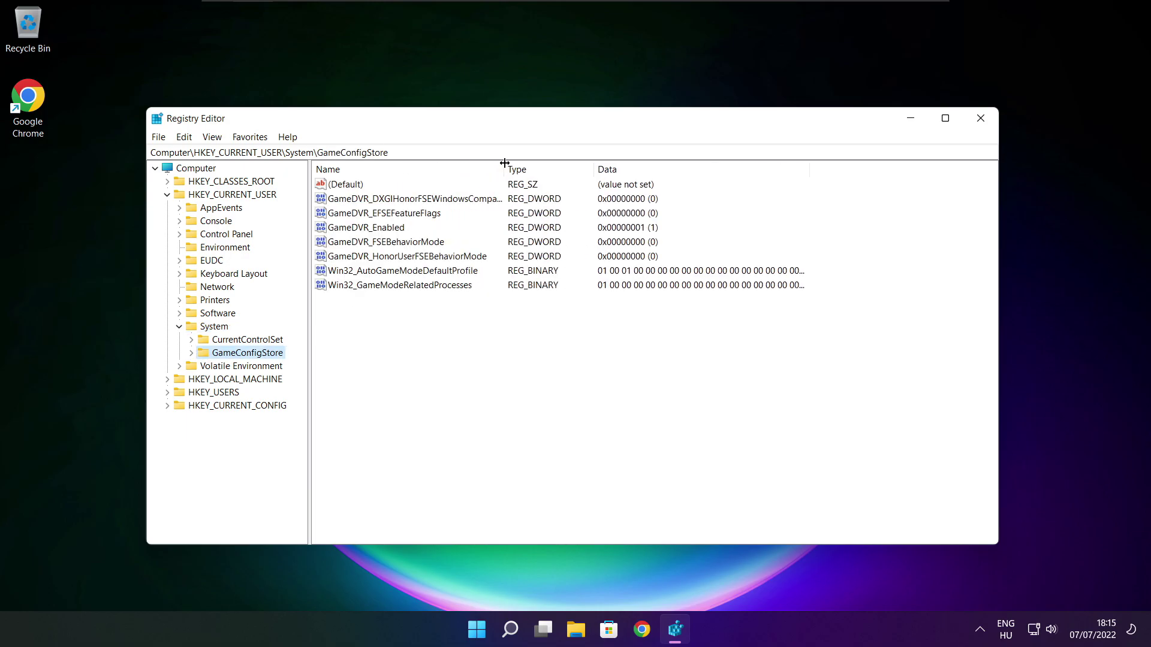
click(348, 231)
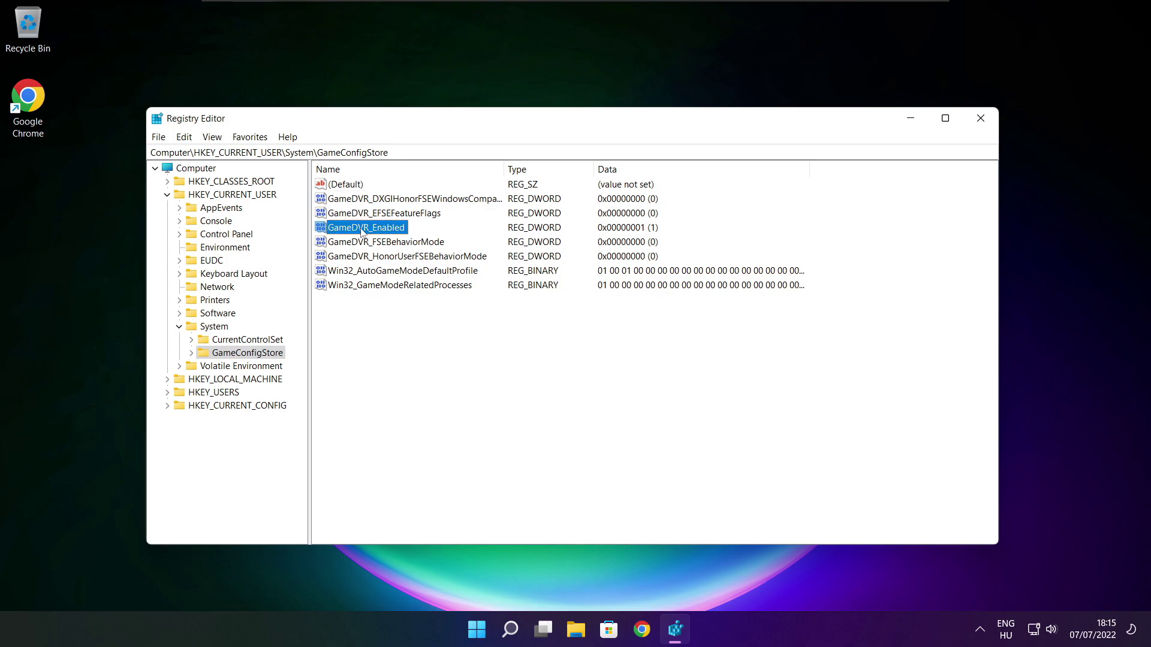
- Change GameDVR_Enabled's value data to 0, then collapse HKEY_CURRENT_USER and select HKEY_LOCAL_MACHINE
double_click(363, 231)
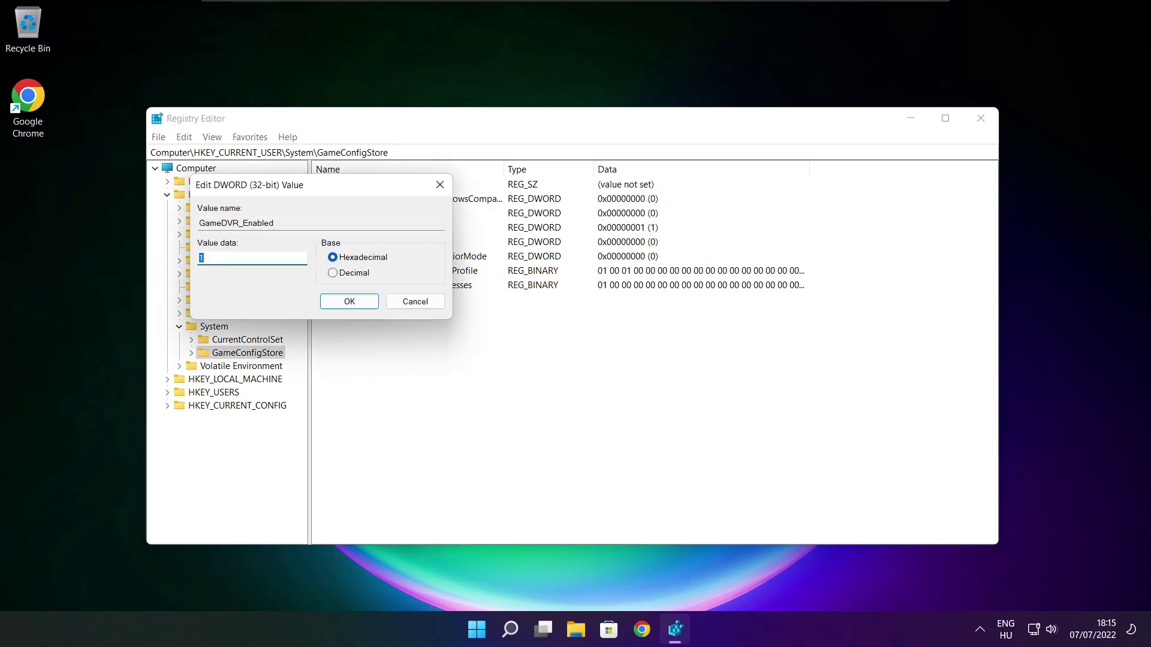
drag(339, 192, 605, 238)
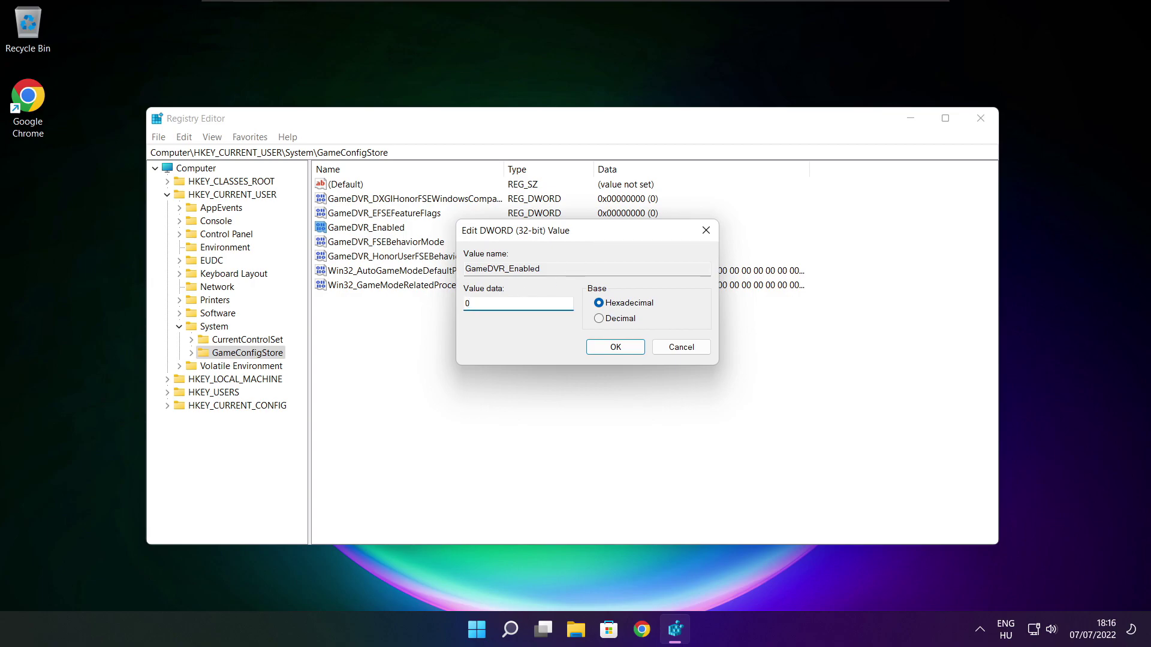
click(616, 349)
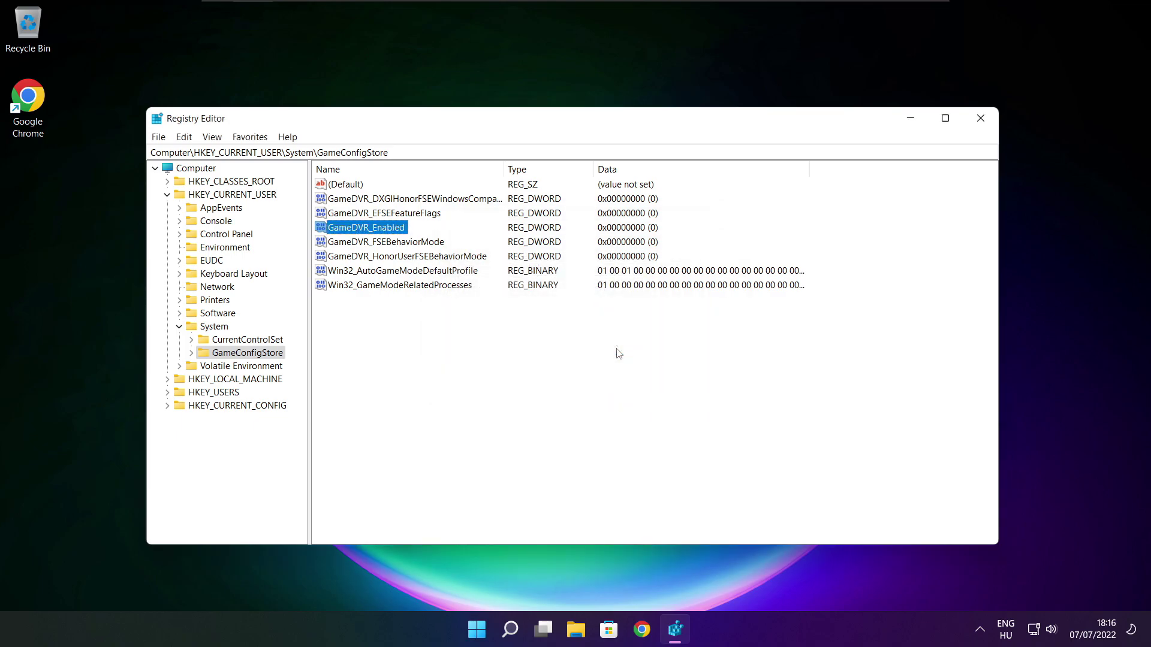
click(167, 194)
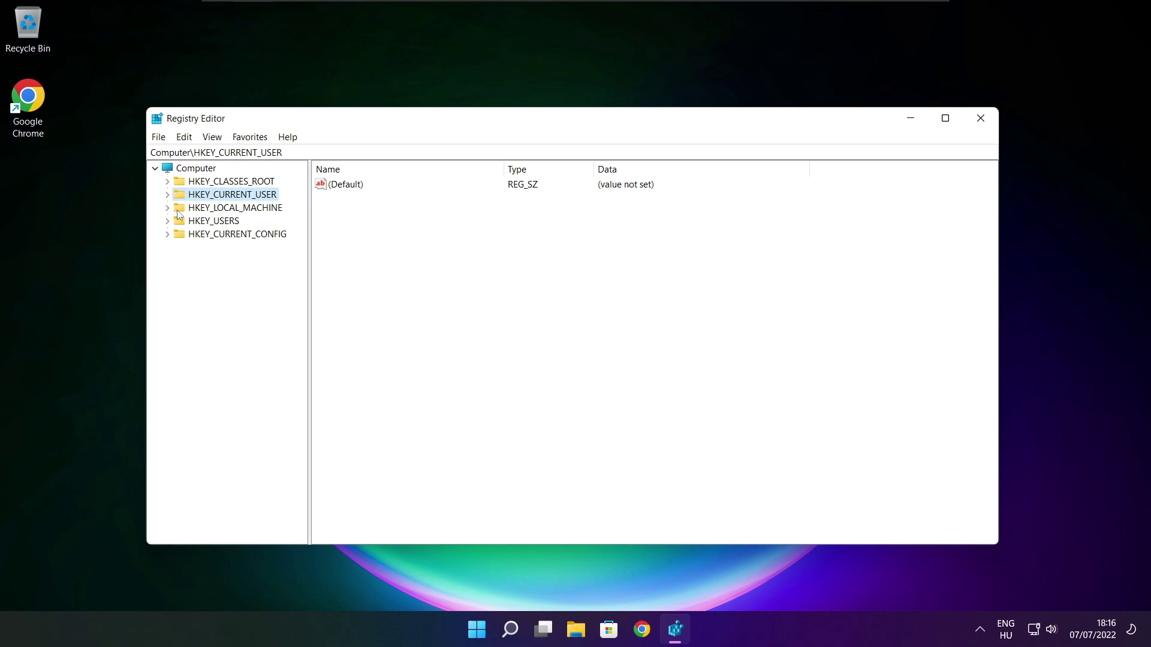
click(177, 210)
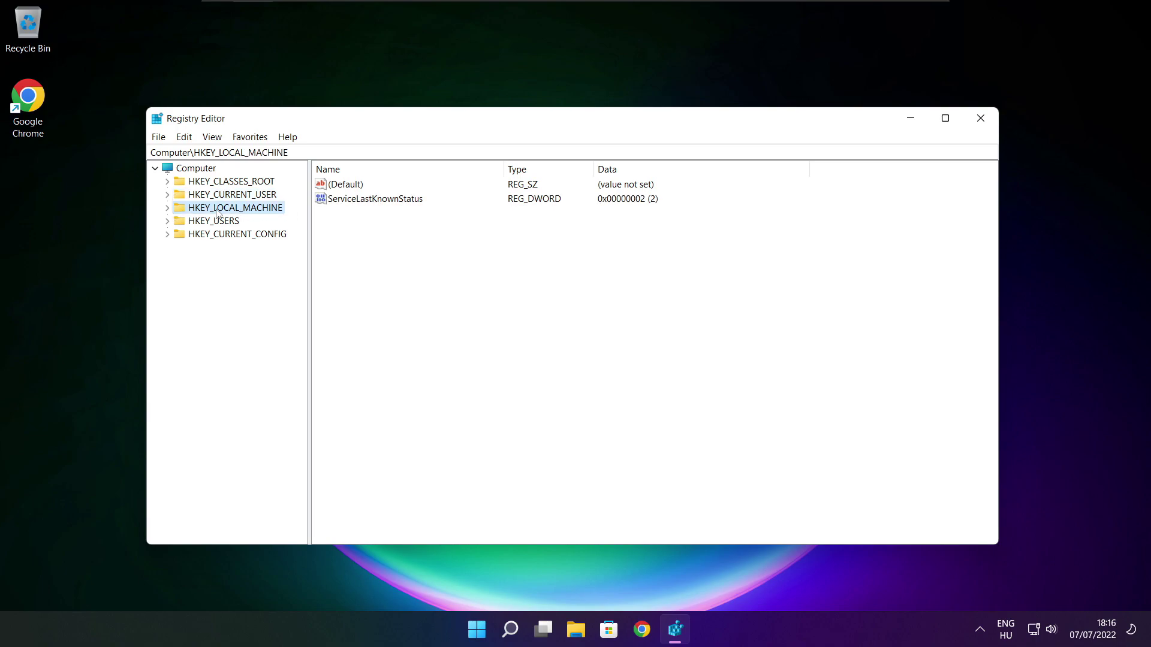
- Expand HKEY_LOCAL_MACHINE, then SOFTWARE, then Microsoft in the registry tree
click(167, 209)
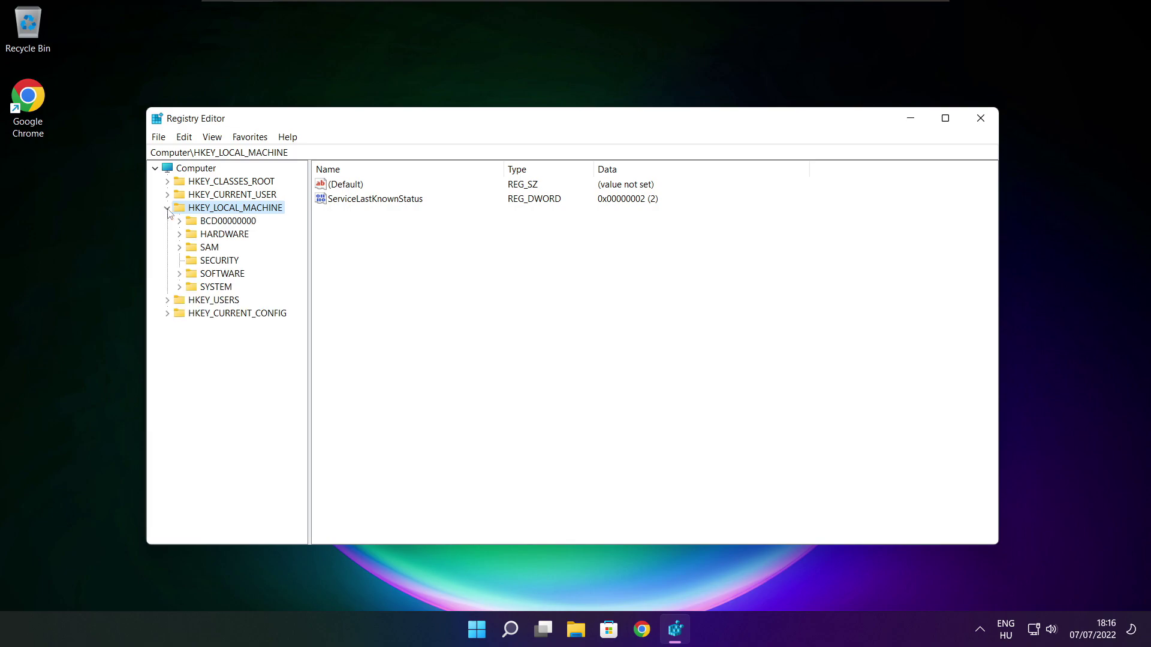
click(208, 274)
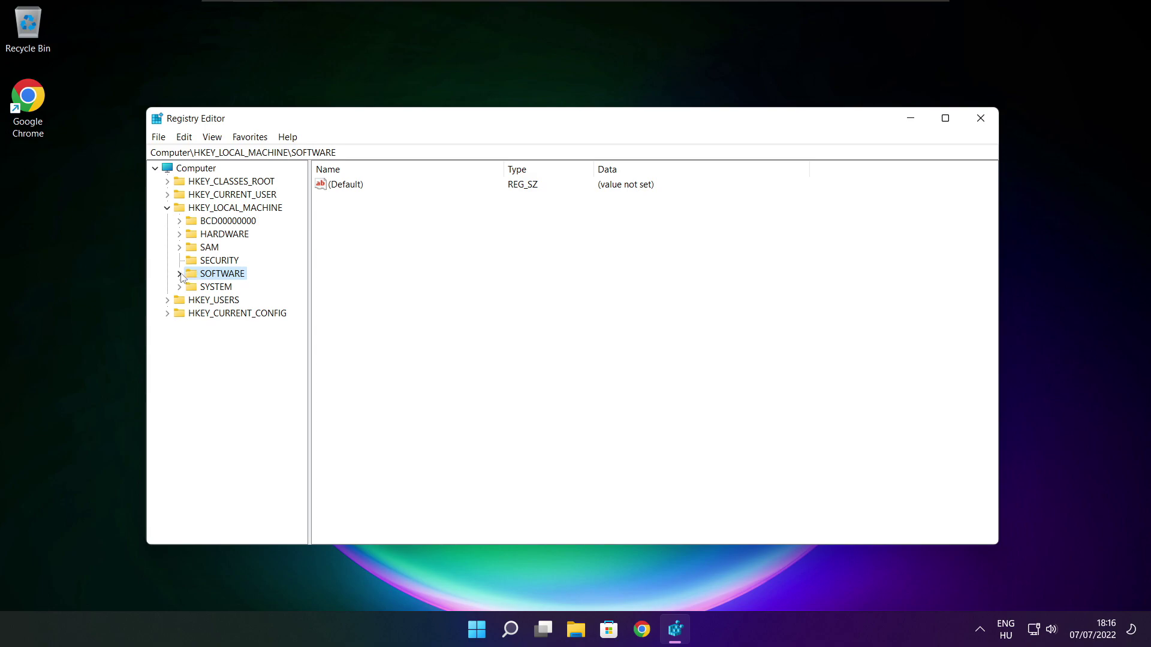
click(179, 274)
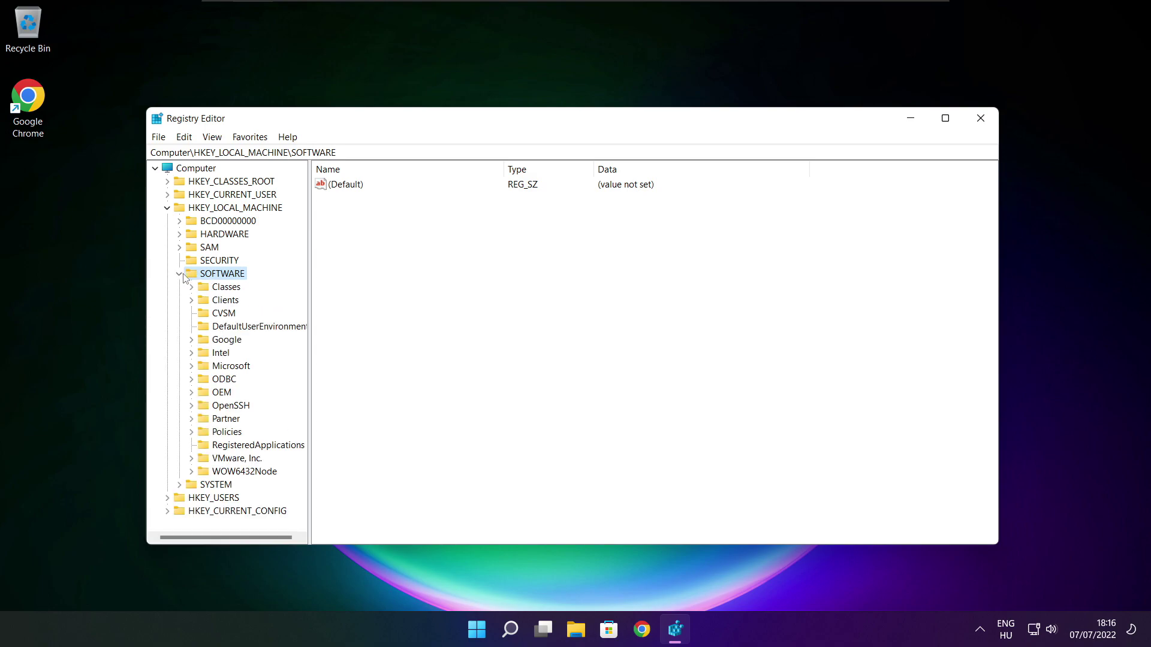
click(222, 367)
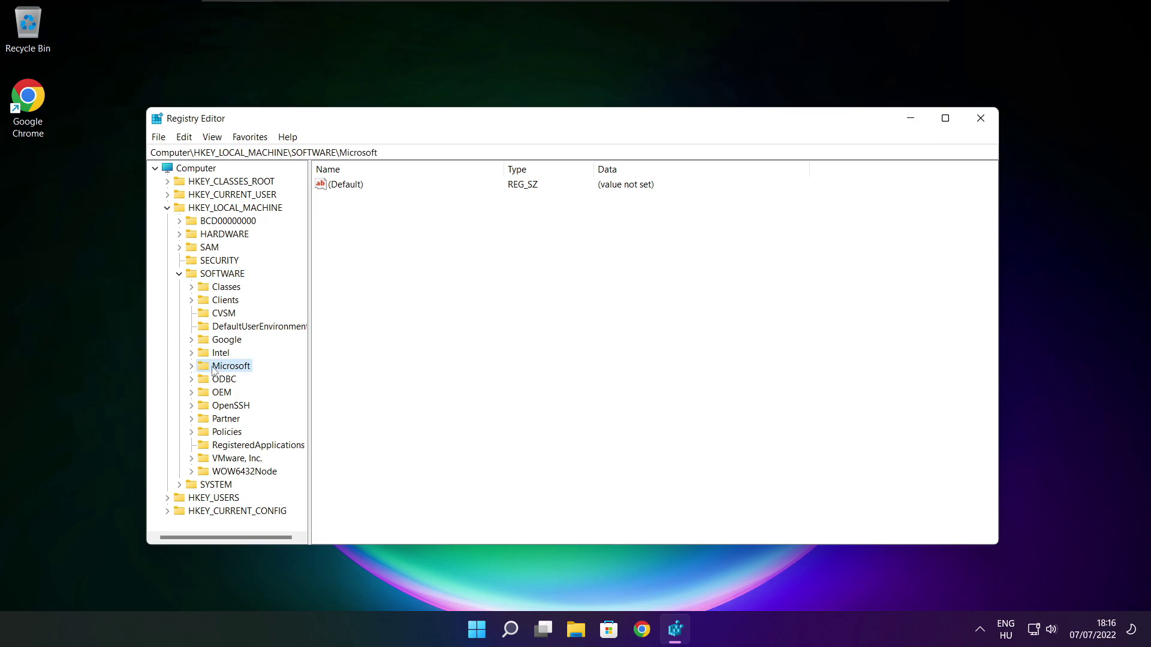
click(191, 367)
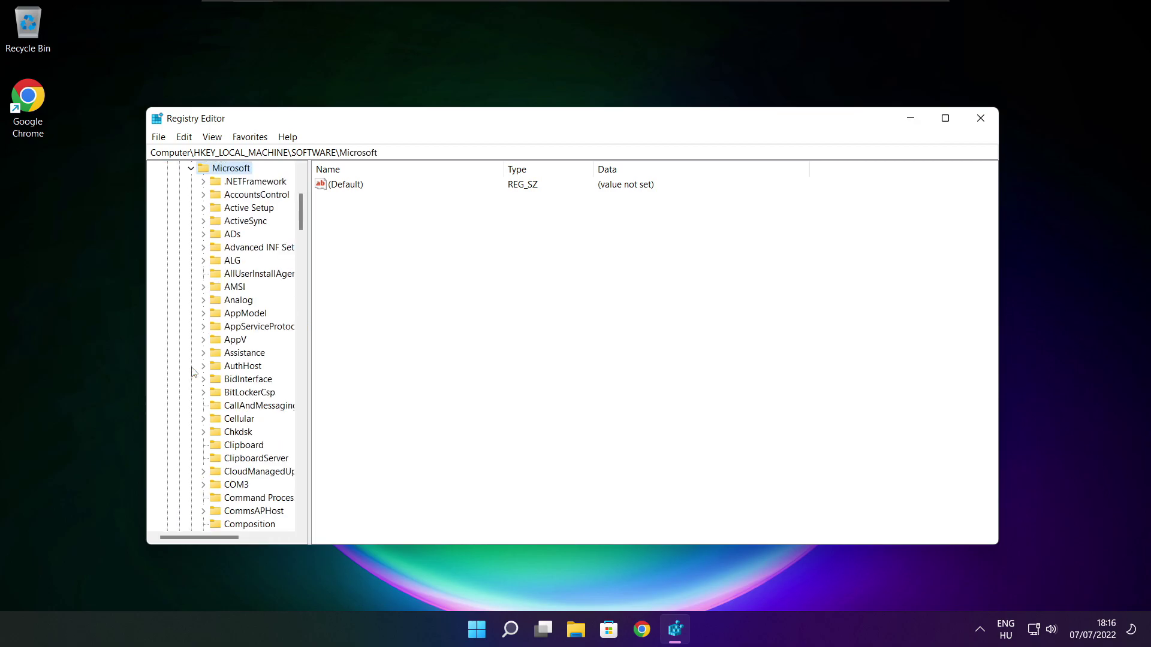
scroll(236, 360, down, 20)
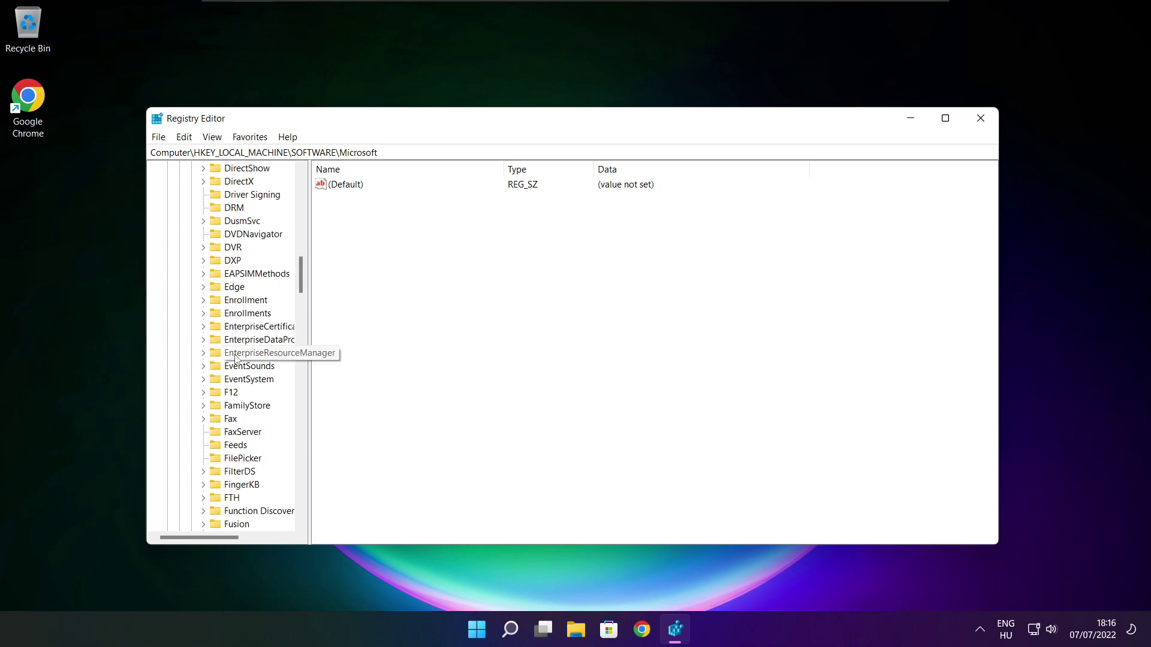
scroll(236, 360, down, 18)
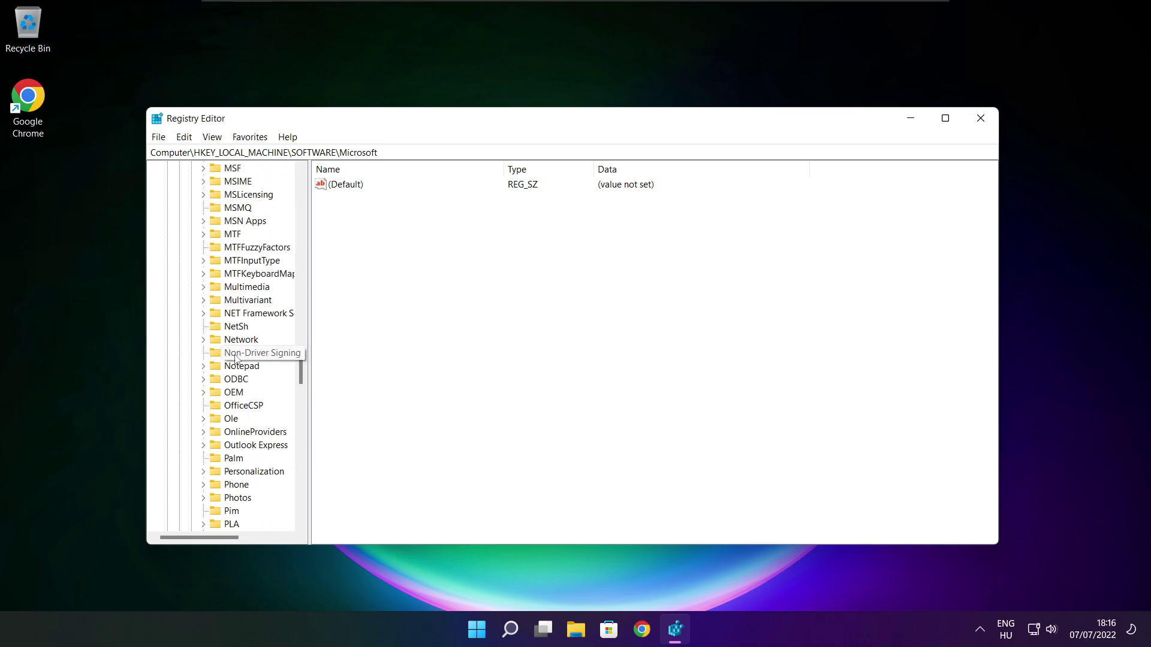
scroll(235, 357, down, 1)
scroll(236, 357, up, 1)
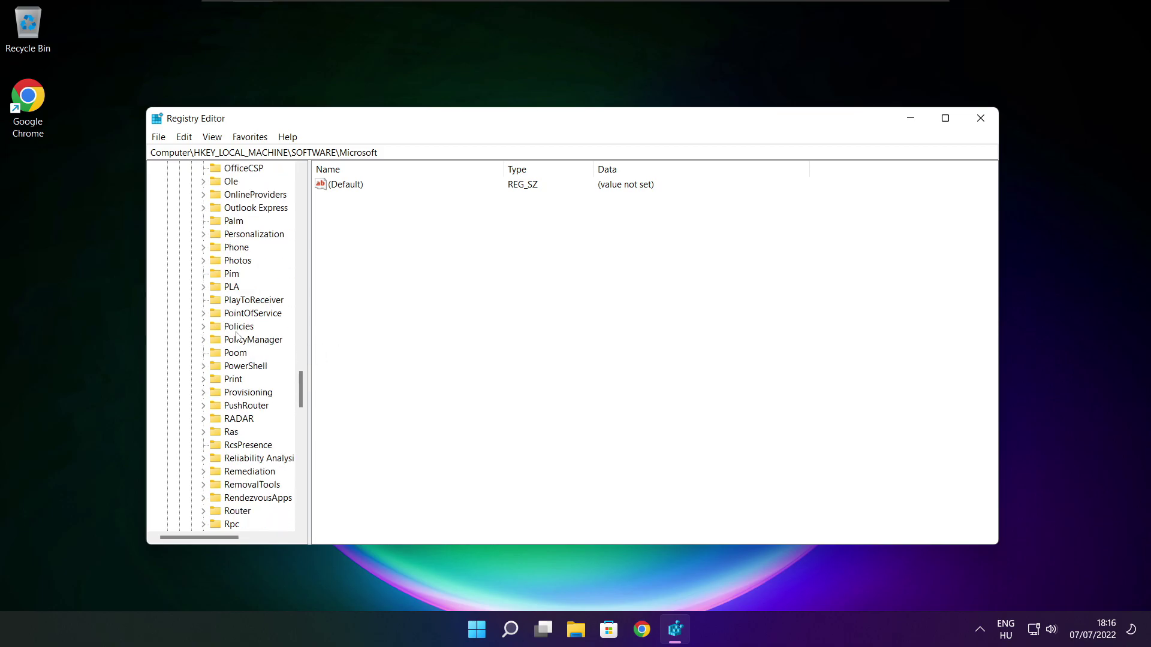
- Expand PolicyManager and its default key, then select the ApplicationManagement subkey
click(235, 342)
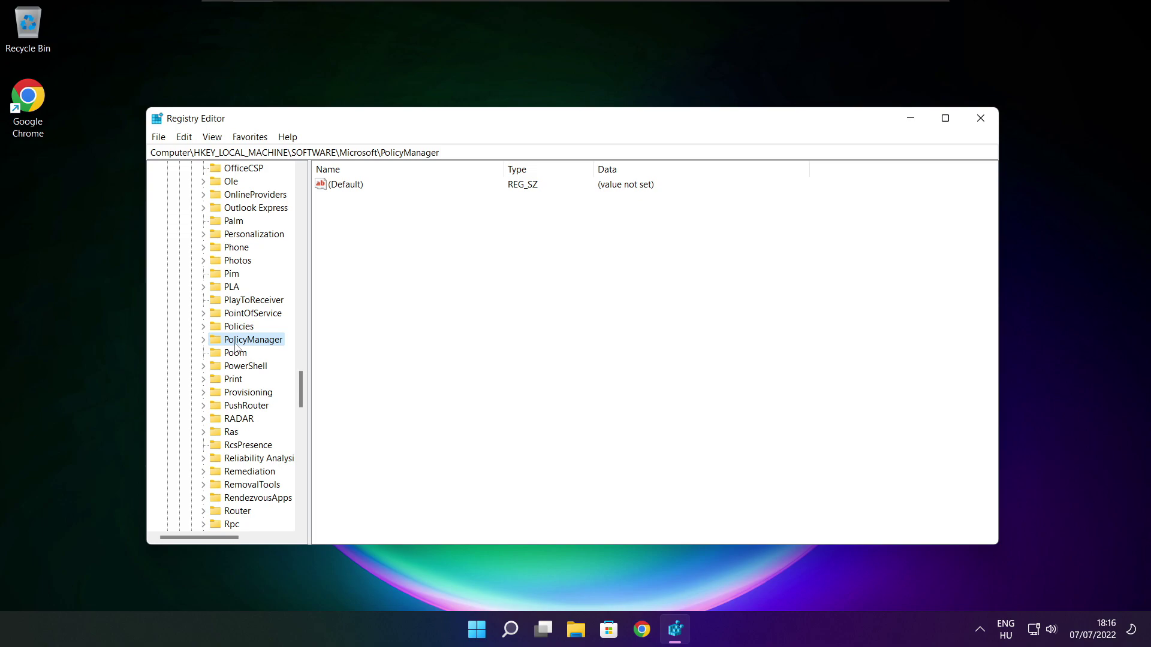
click(204, 339)
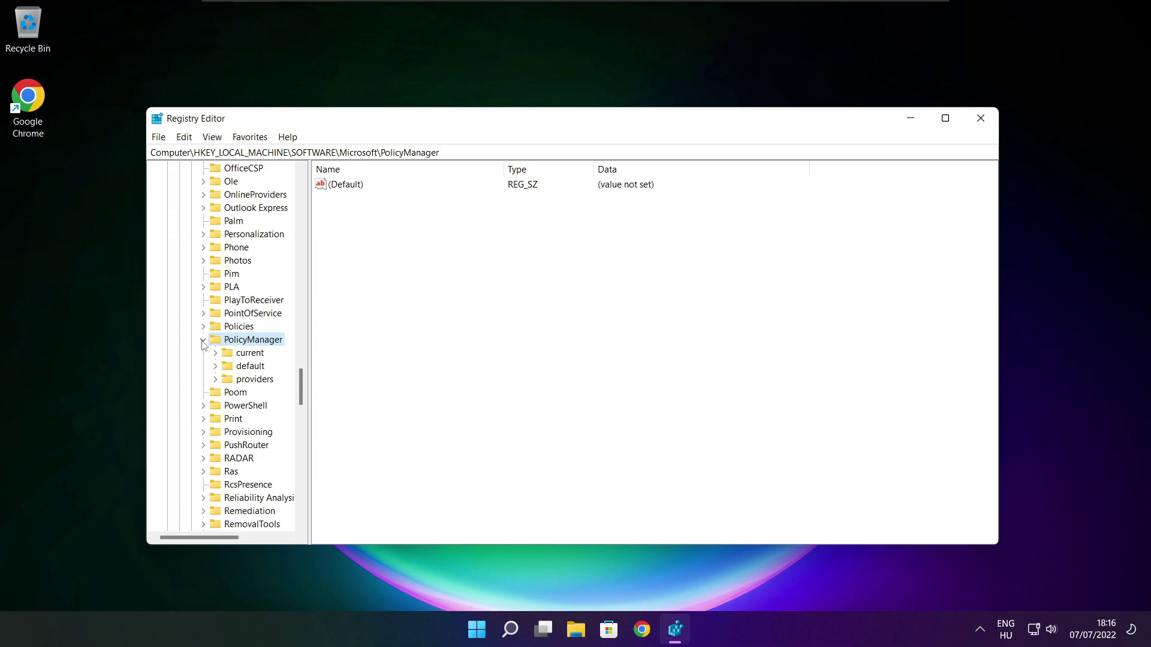
click(250, 368)
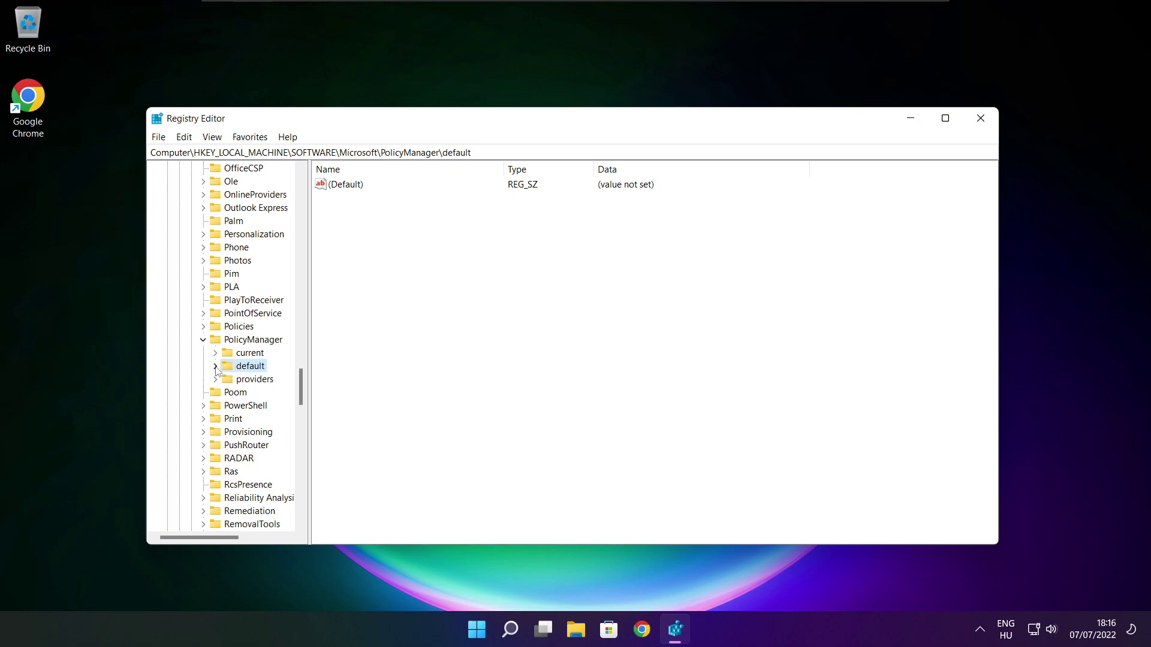
click(215, 367)
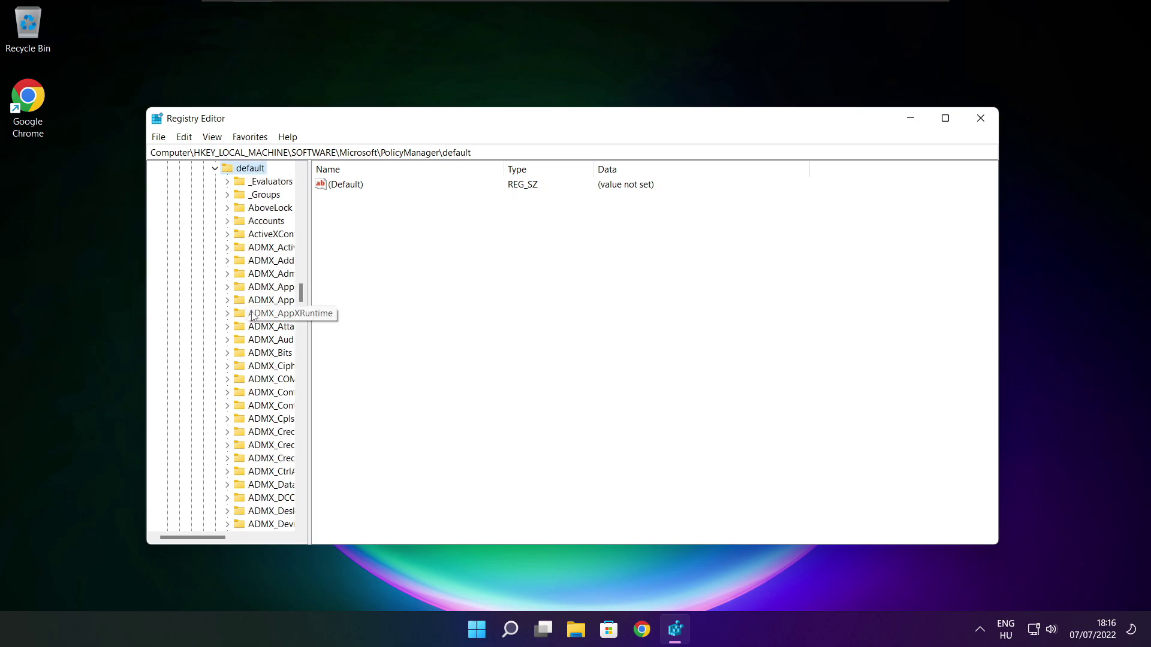
scroll(266, 267, down, 7)
scroll(267, 266, down, 20)
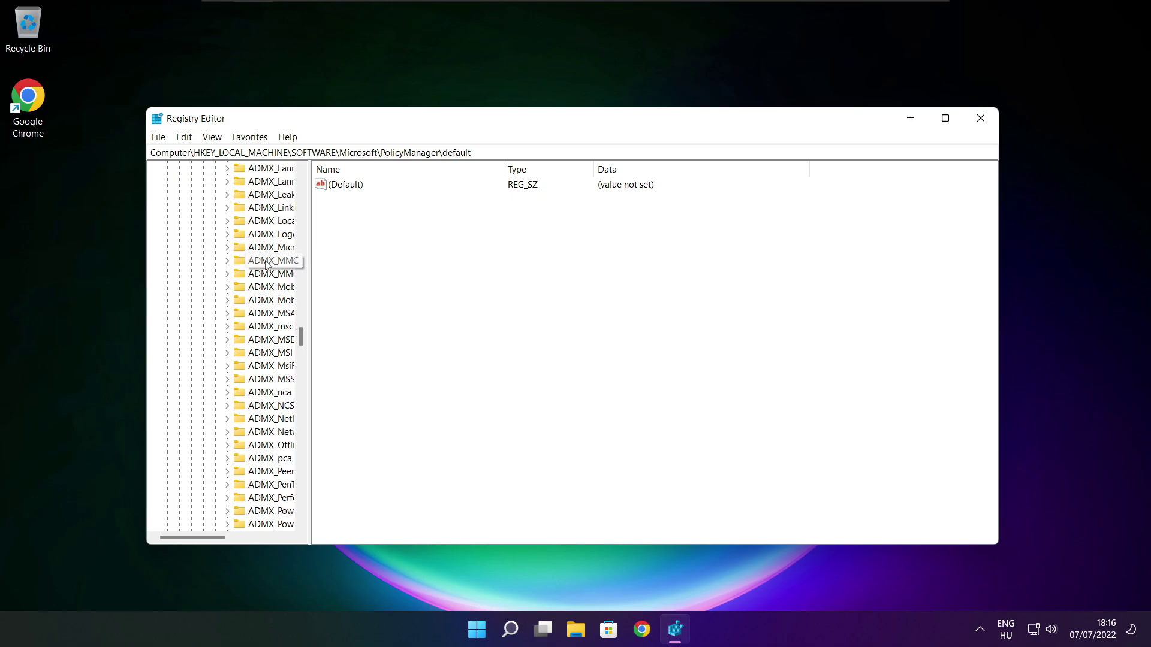
scroll(267, 263, down, 3)
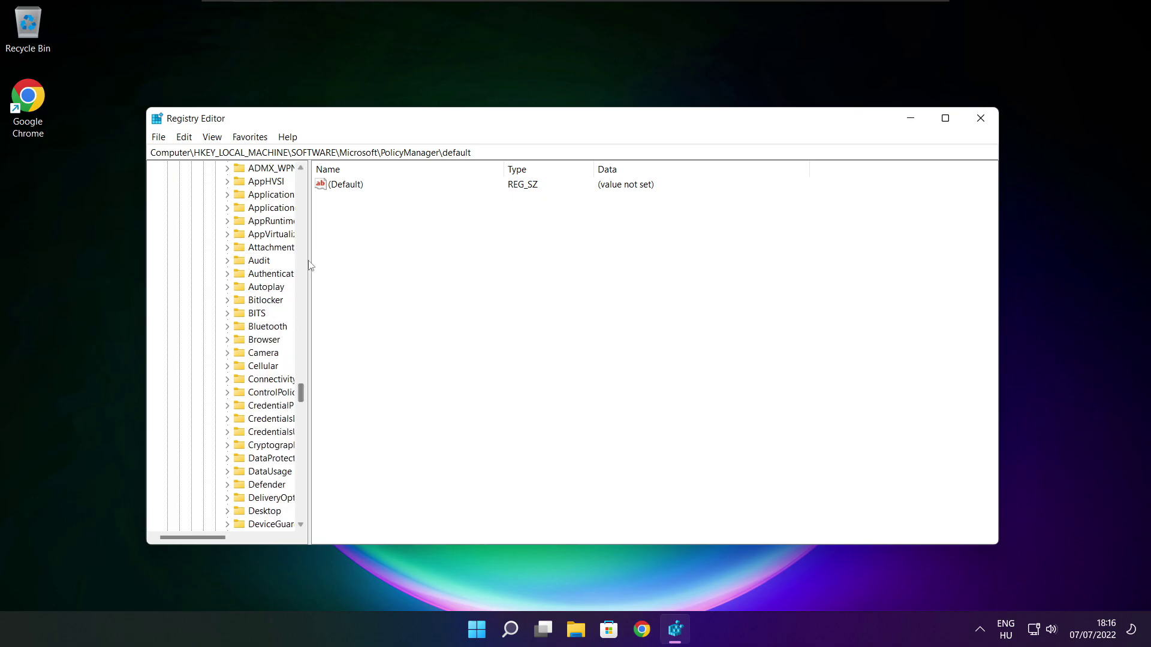
drag(310, 264, 380, 262)
scroll(338, 264, up, 1)
click(267, 248)
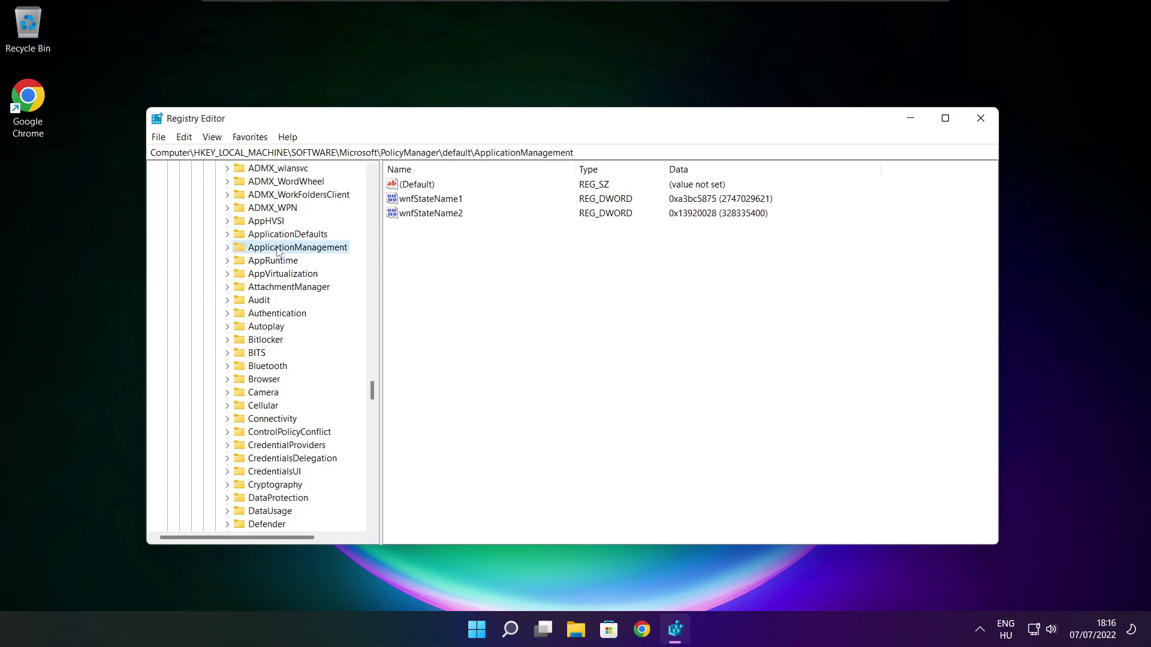
- Expand ApplicationManagement, widen the key tree and select the AllowGameDVR policy key
click(227, 247)
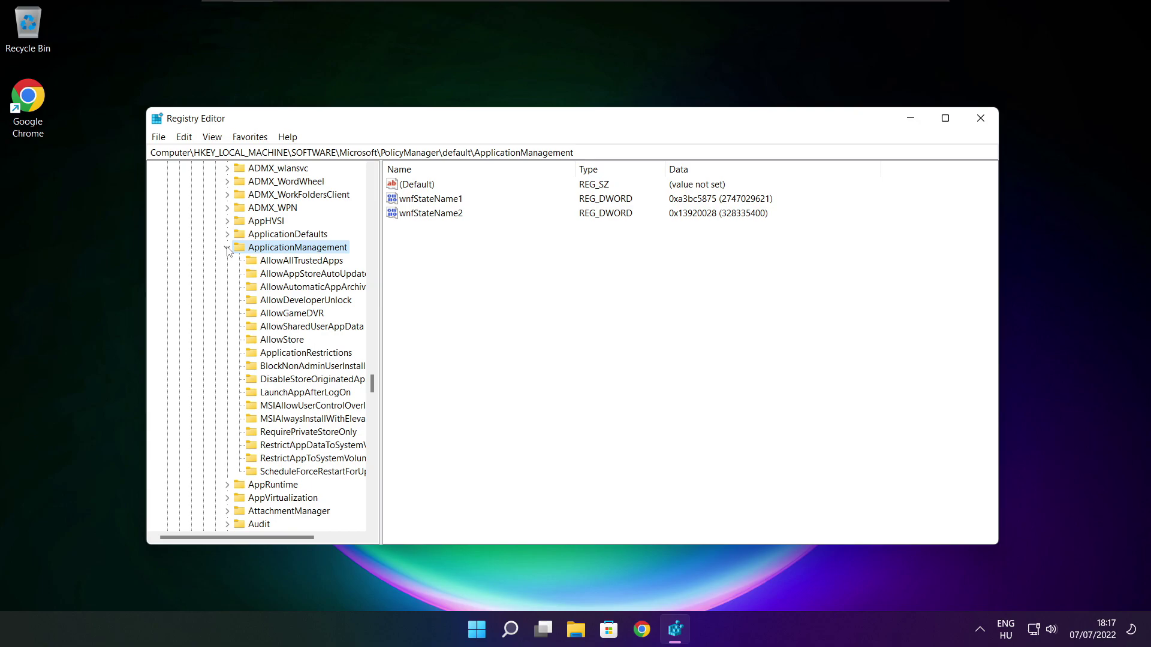
drag(380, 301, 394, 302)
click(297, 315)
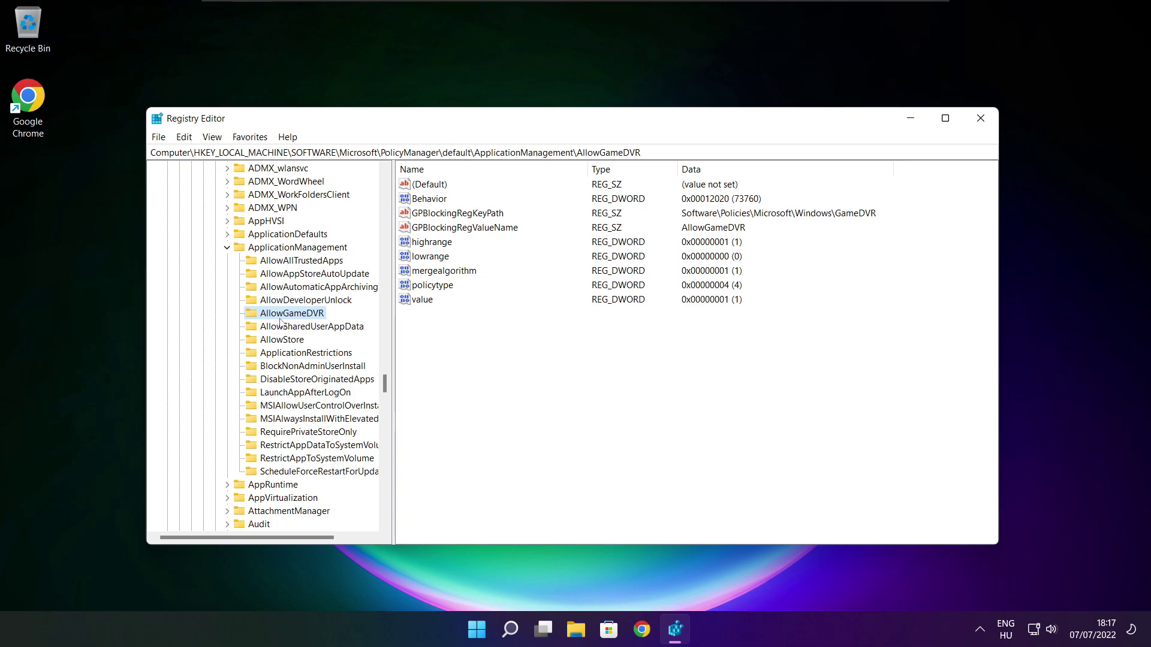
- Set AllowGameDVR's value entry to 0 and close Registry Editor
click(423, 300)
double_click(423, 299)
drag(322, 192, 584, 239)
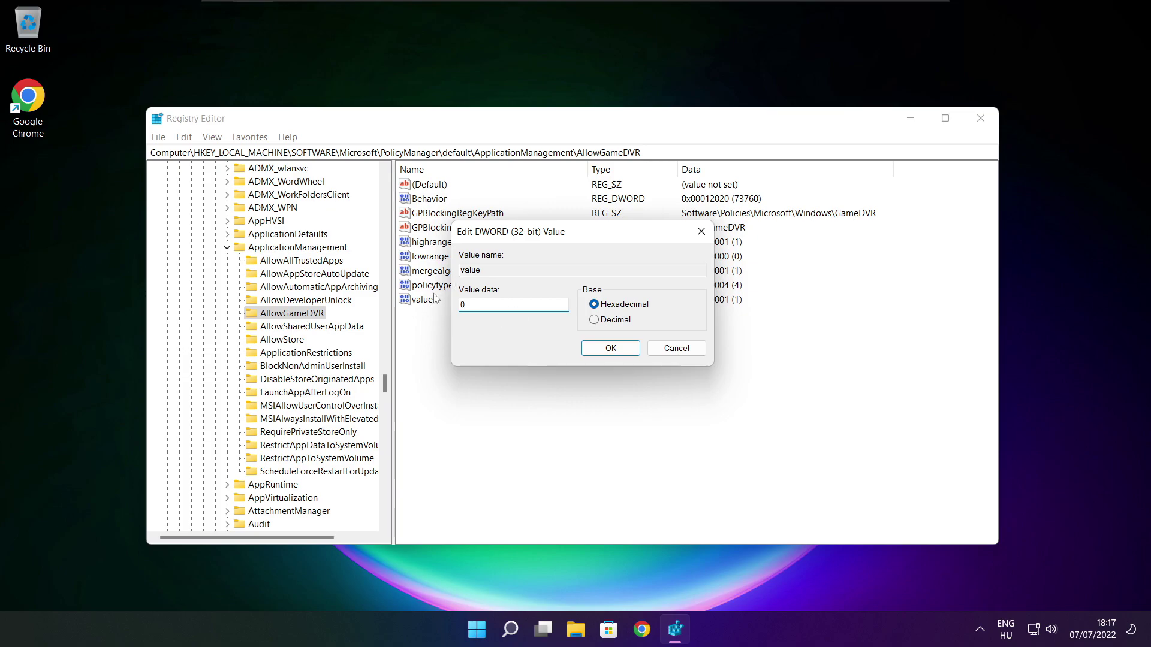
click(610, 349)
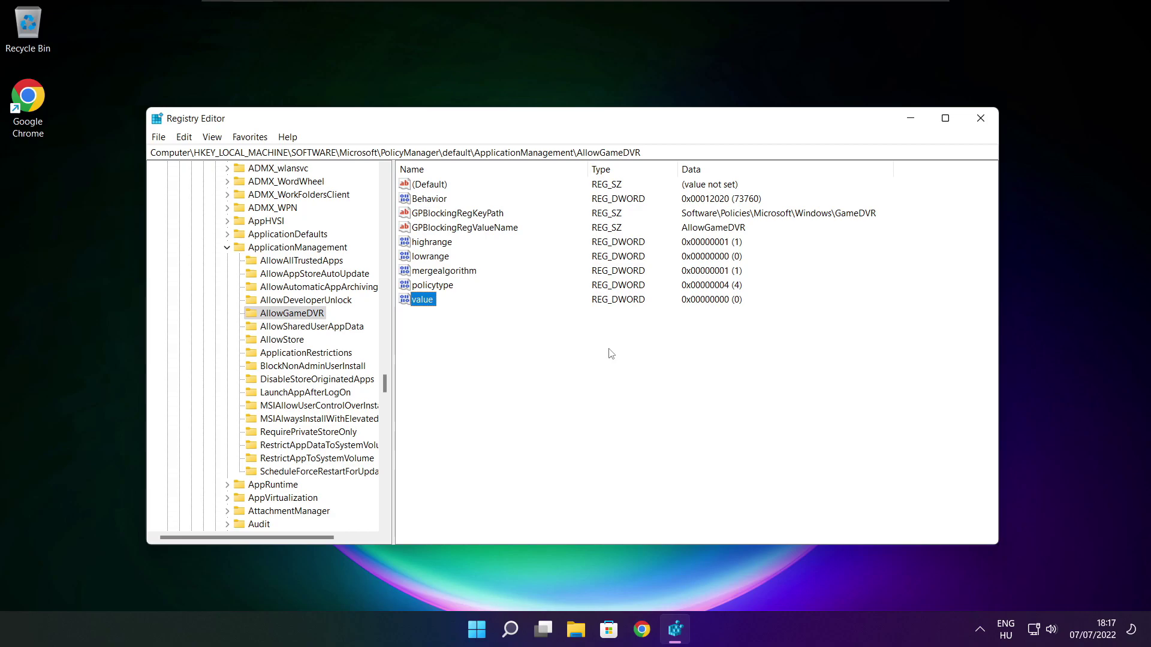
click(982, 122)
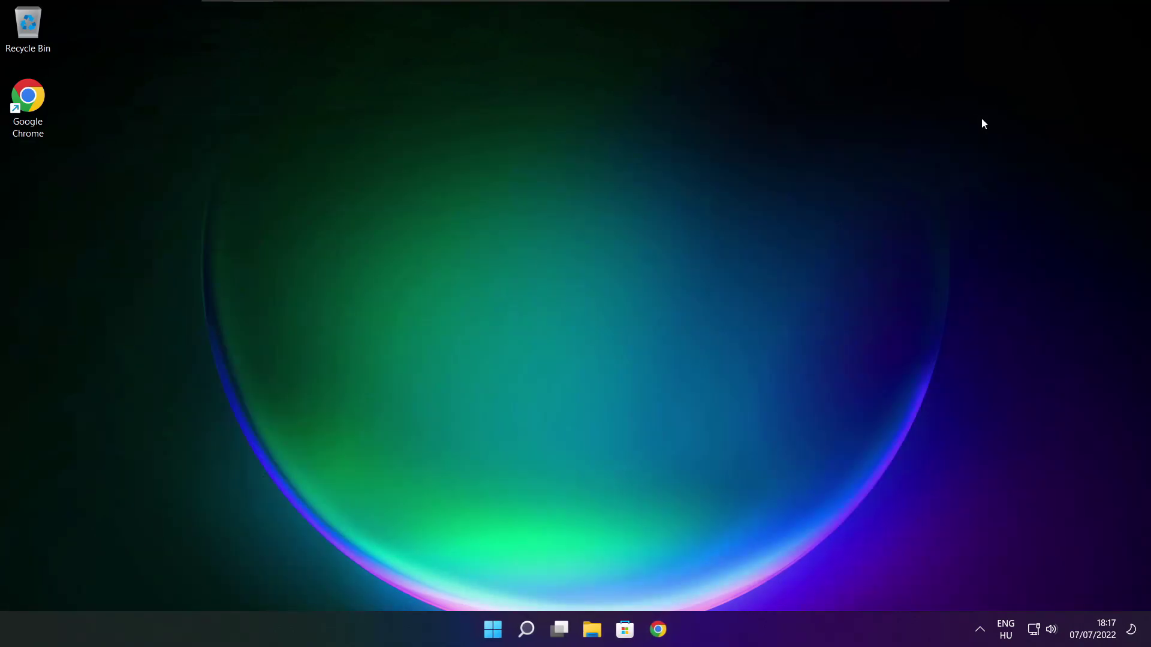
- Return to the DirectX page in Chrome, download dxwebsetup.exe and launch it
click(658, 628)
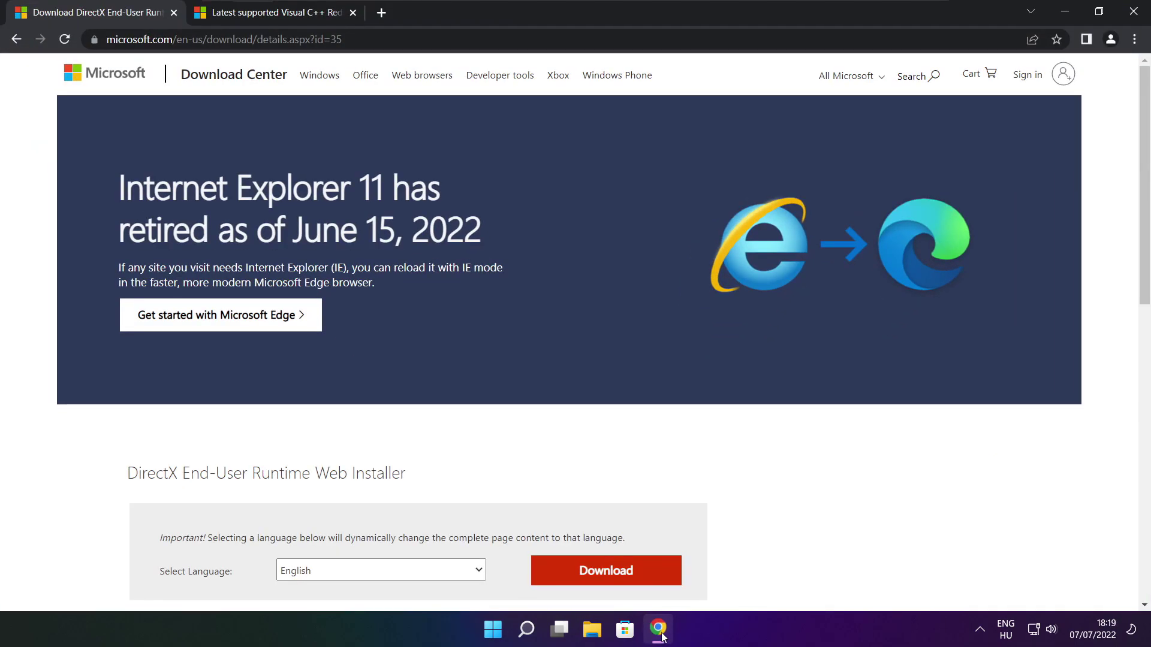
click(362, 38)
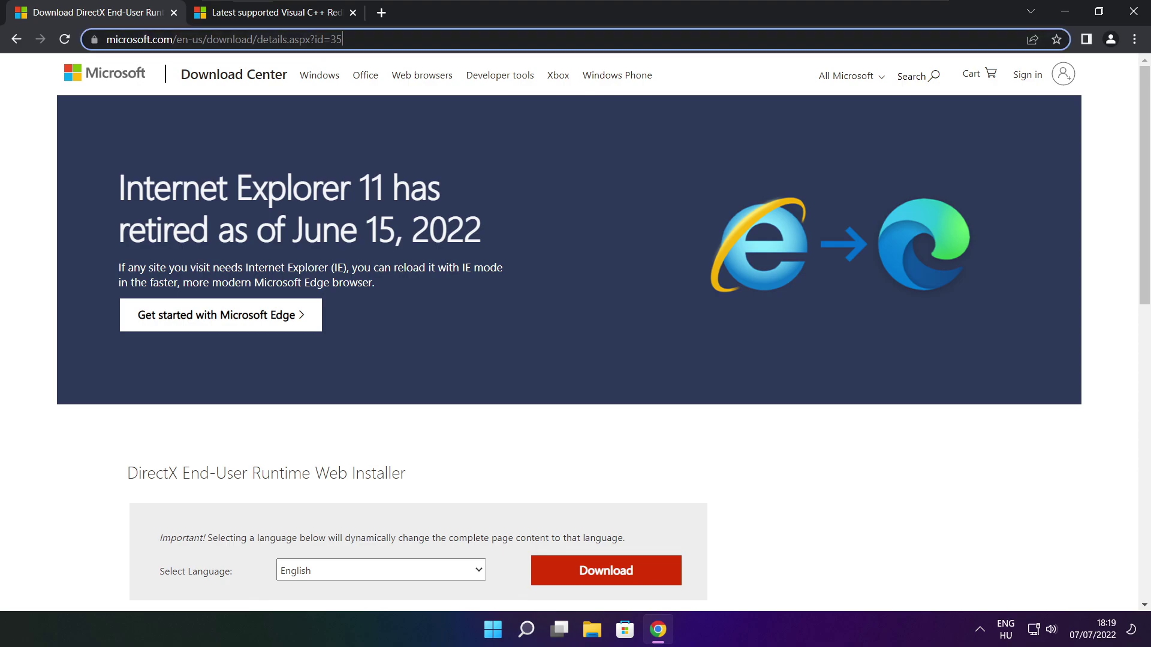
mouse_move(342, 39)
mouse_down()
mouse_move(106, 39)
mouse_move(342, 39)
mouse_up()
click(414, 432)
scroll(743, 287, down, 4)
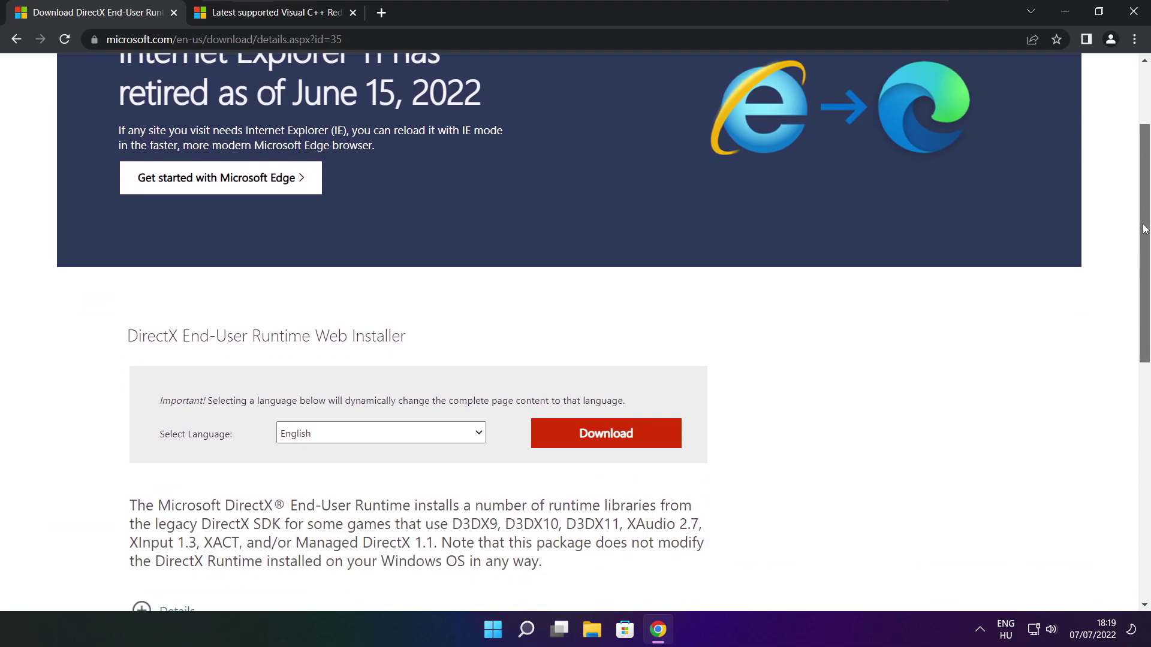
drag(425, 255, 491, 255)
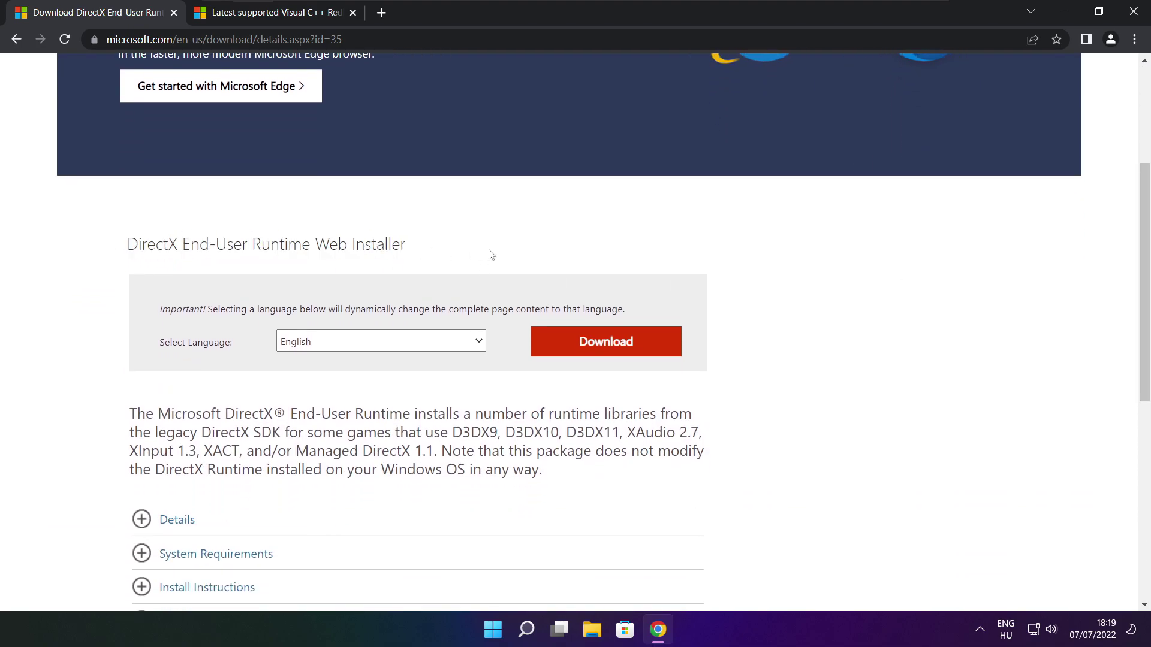
click(610, 343)
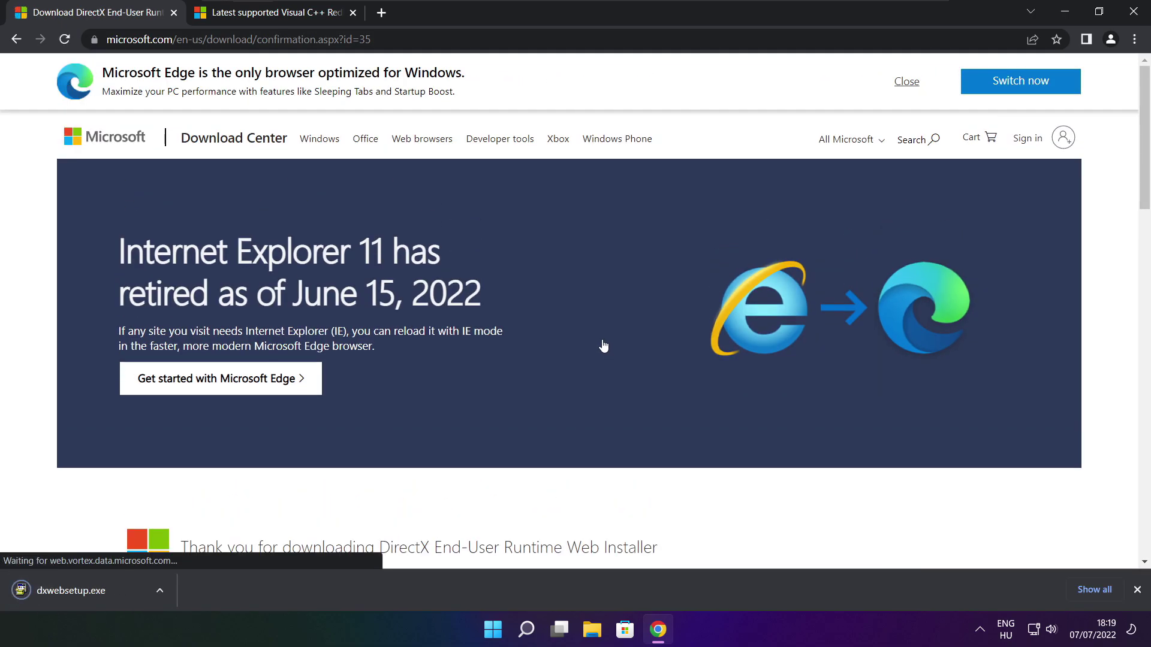
click(108, 591)
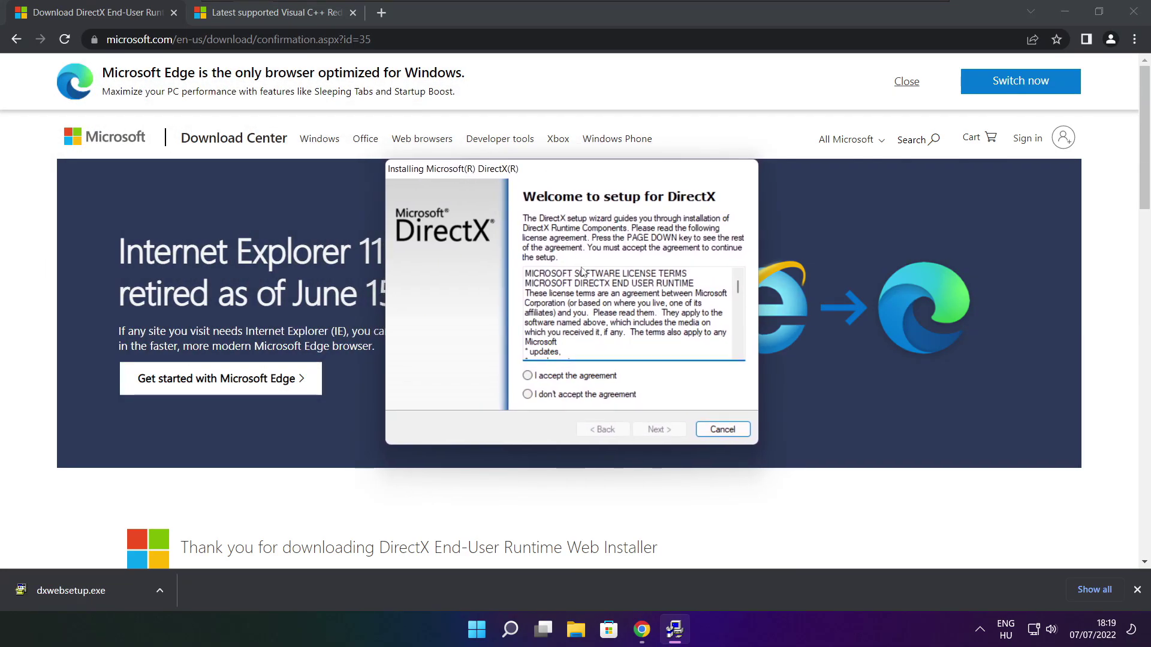
- Accept the DirectX licence, untick the Bing Bar, install the runtime components and finish
drag(738, 287, 738, 347)
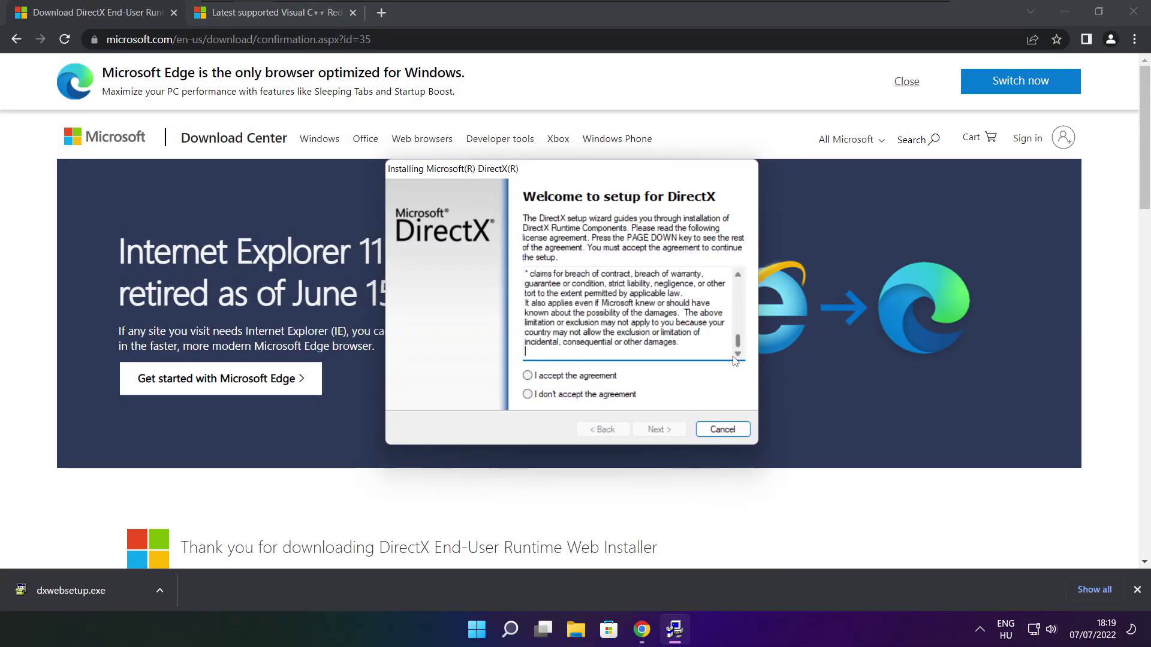
click(550, 376)
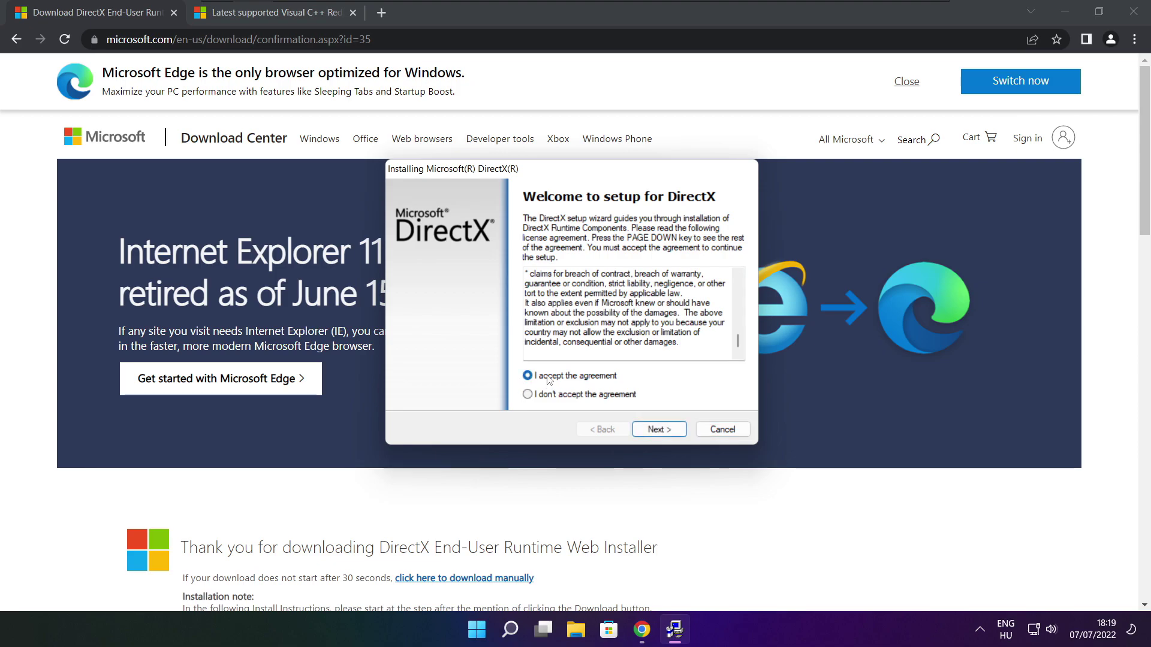
click(663, 432)
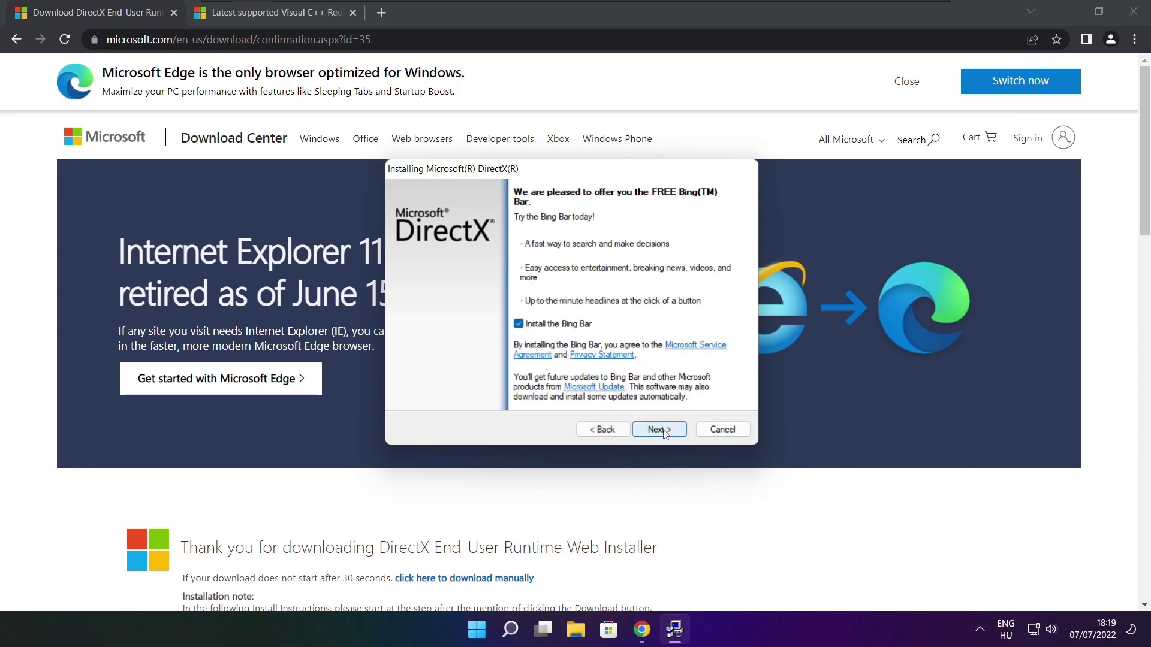
click(519, 324)
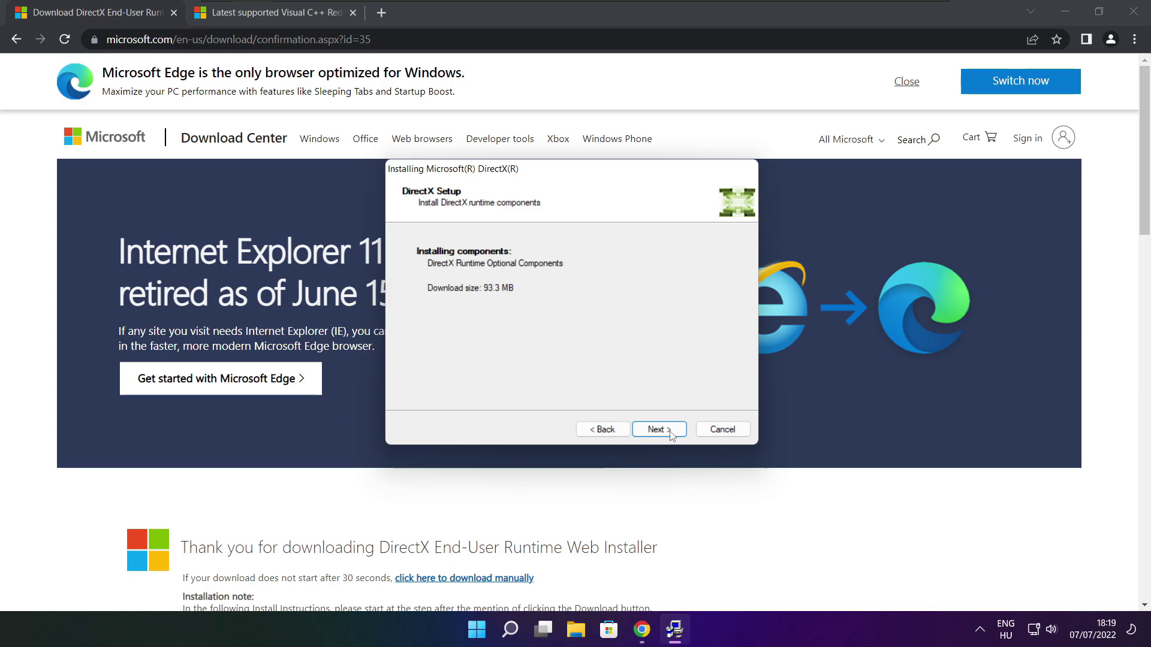
click(659, 431)
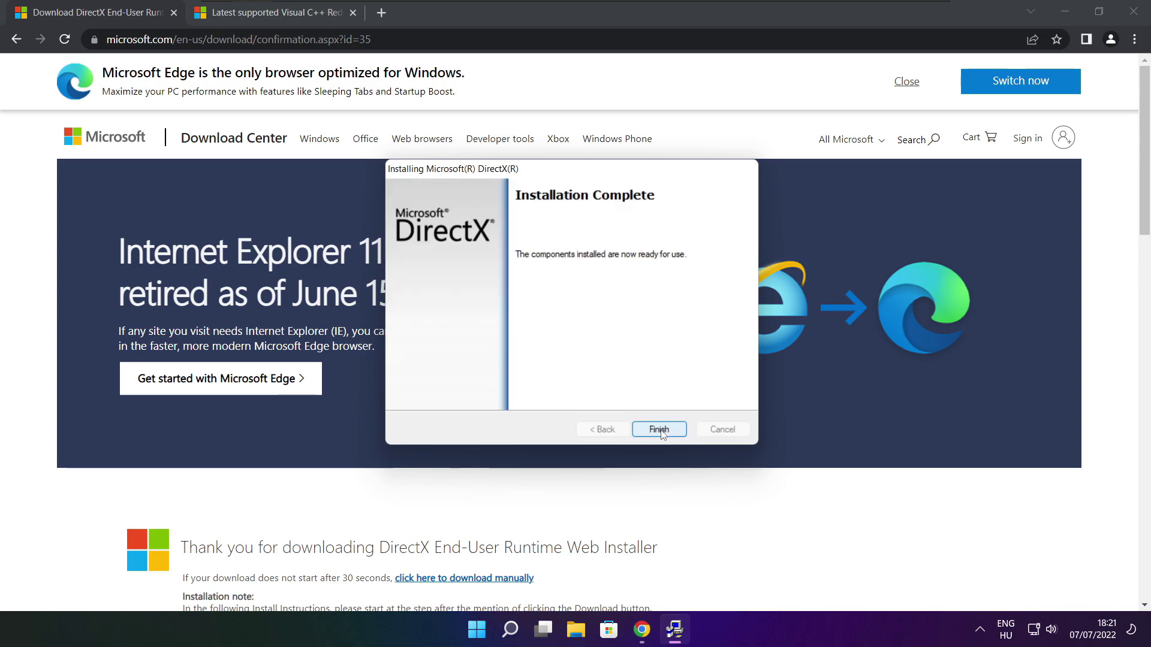
click(665, 429)
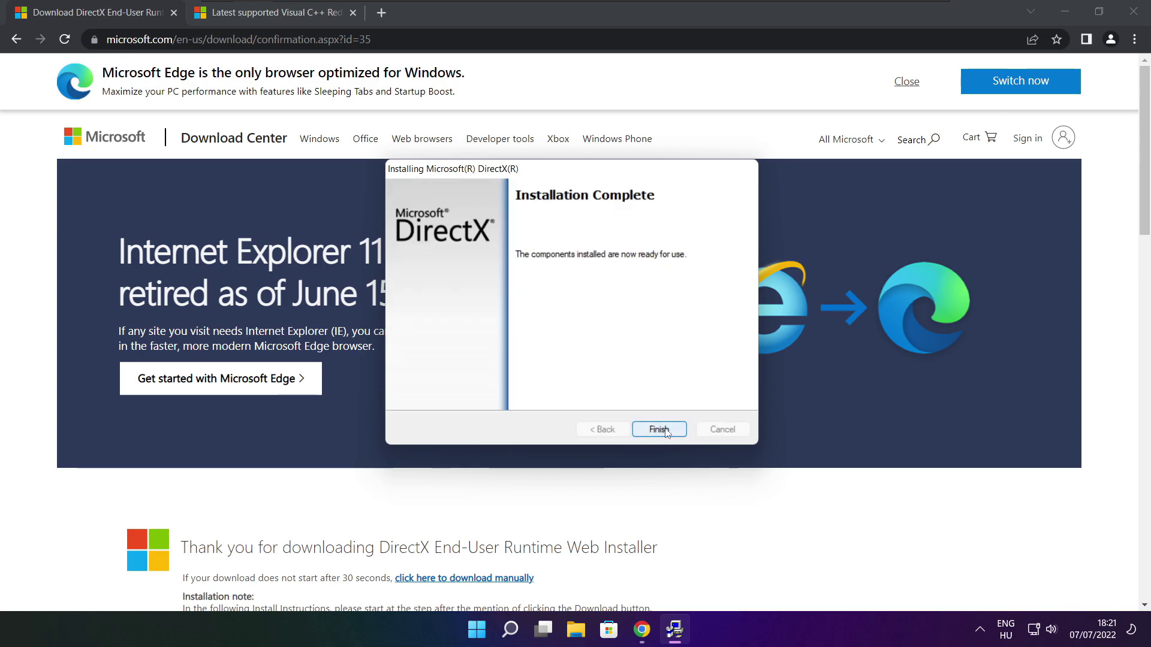